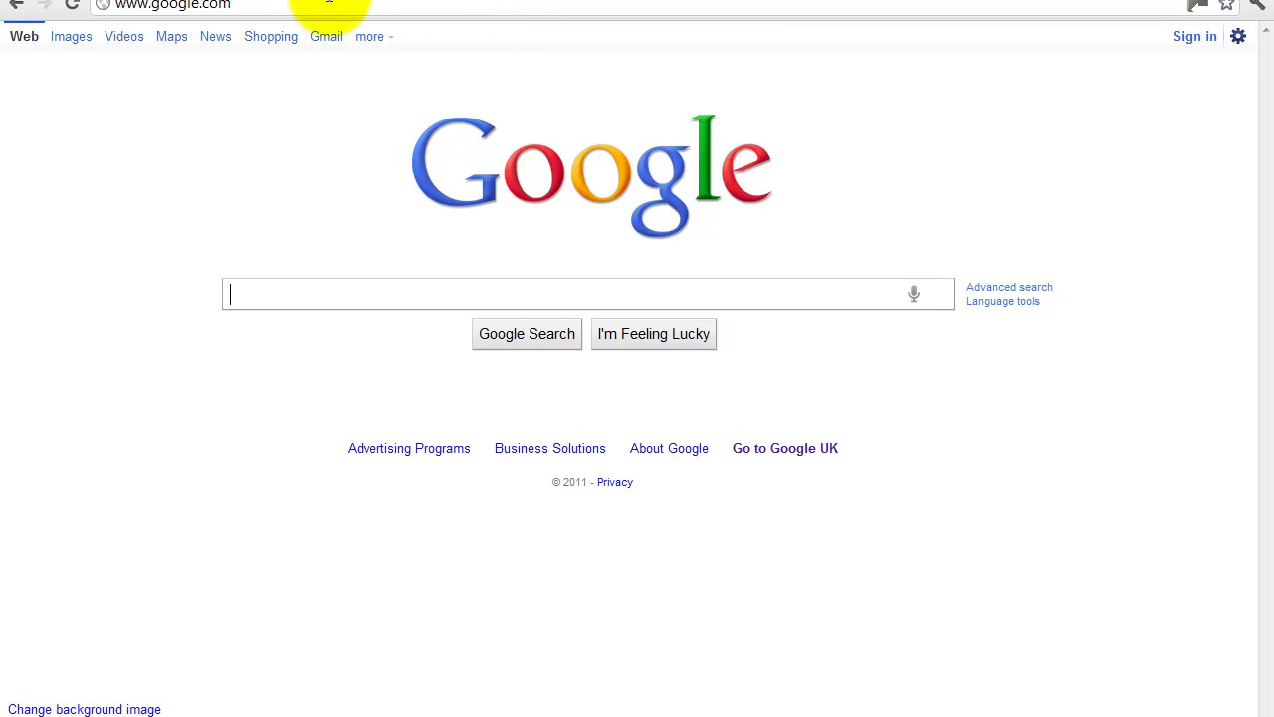
Load best-workout-videos.com in Chrome to reach the site's hosting control panel.
click(289, 3)
drag(289, 3, 154, 5)
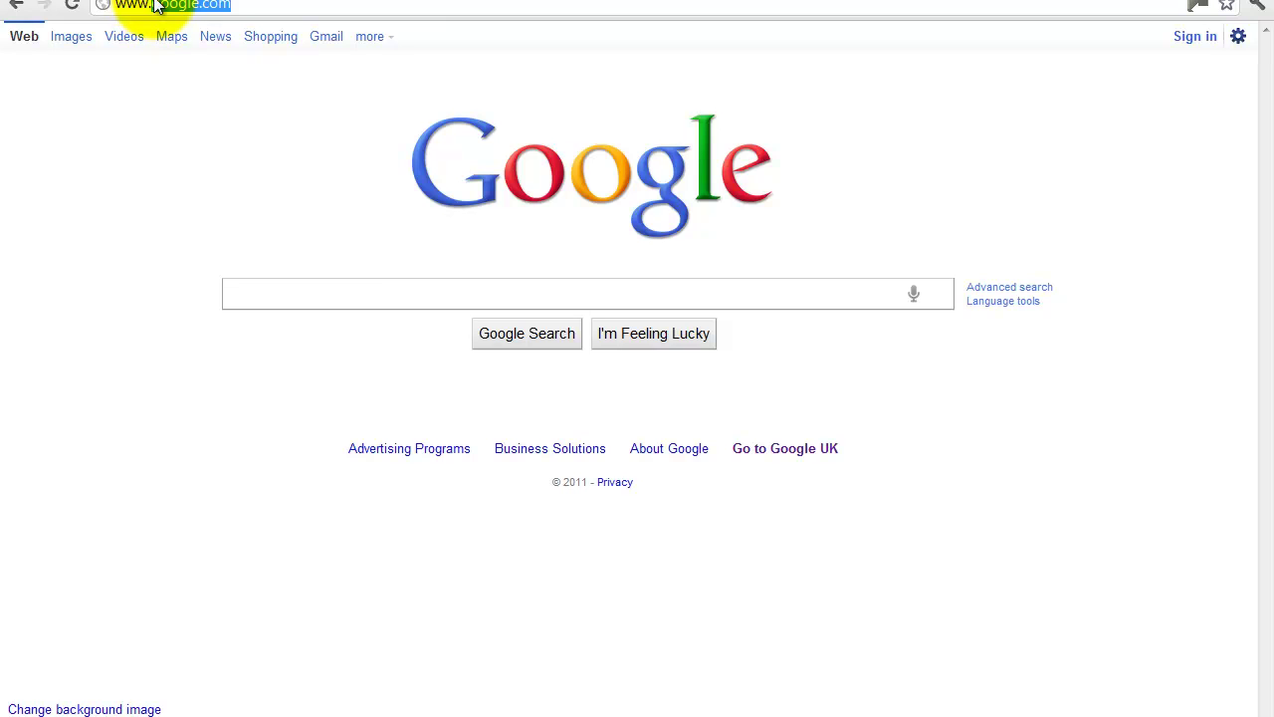
text(best-workout-videos)
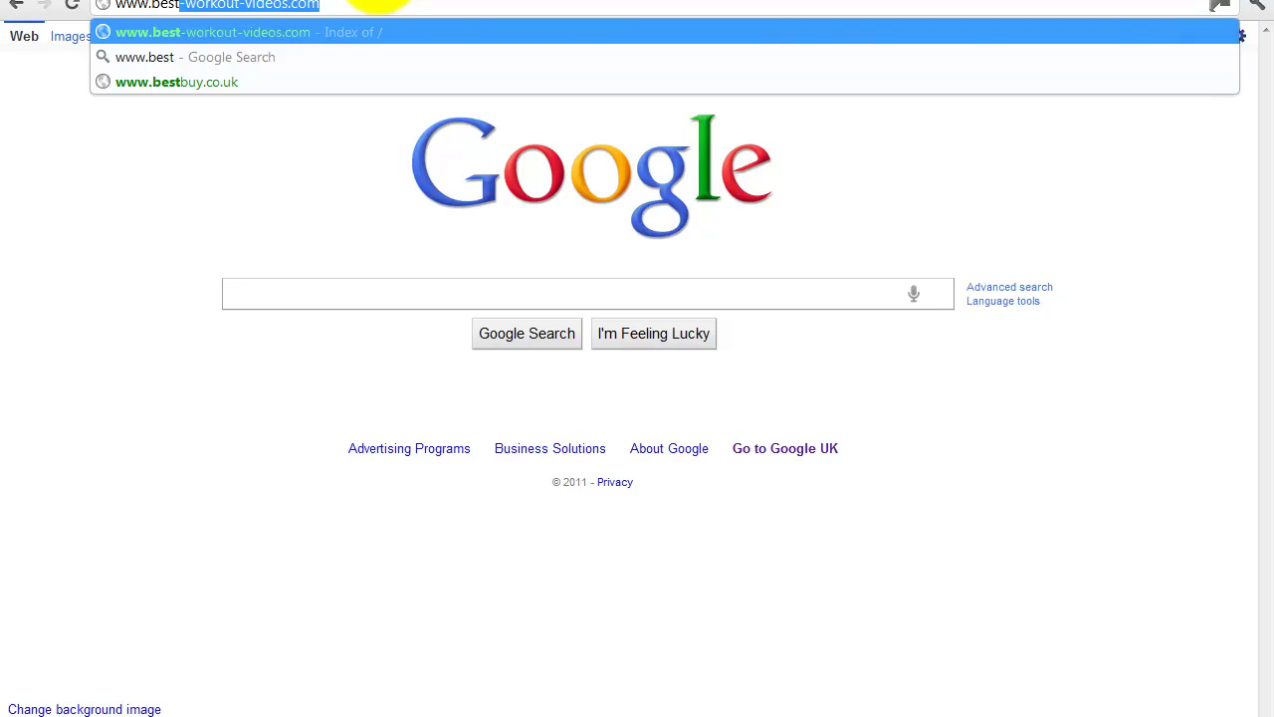
click(336, 5)
key(Return)
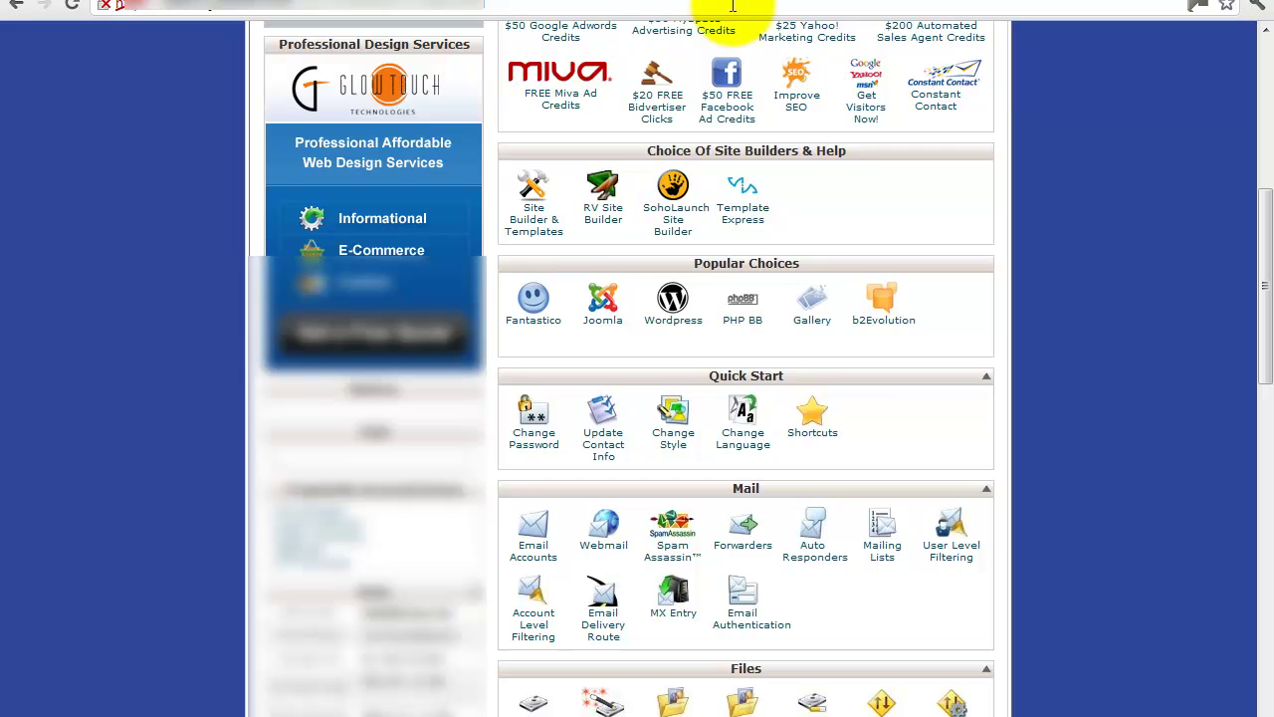
Scroll the cPanel to Popular Choices and open Fantastico's WordPress installer.
click(1268, 251)
drag(1269, 251, 1102, 201)
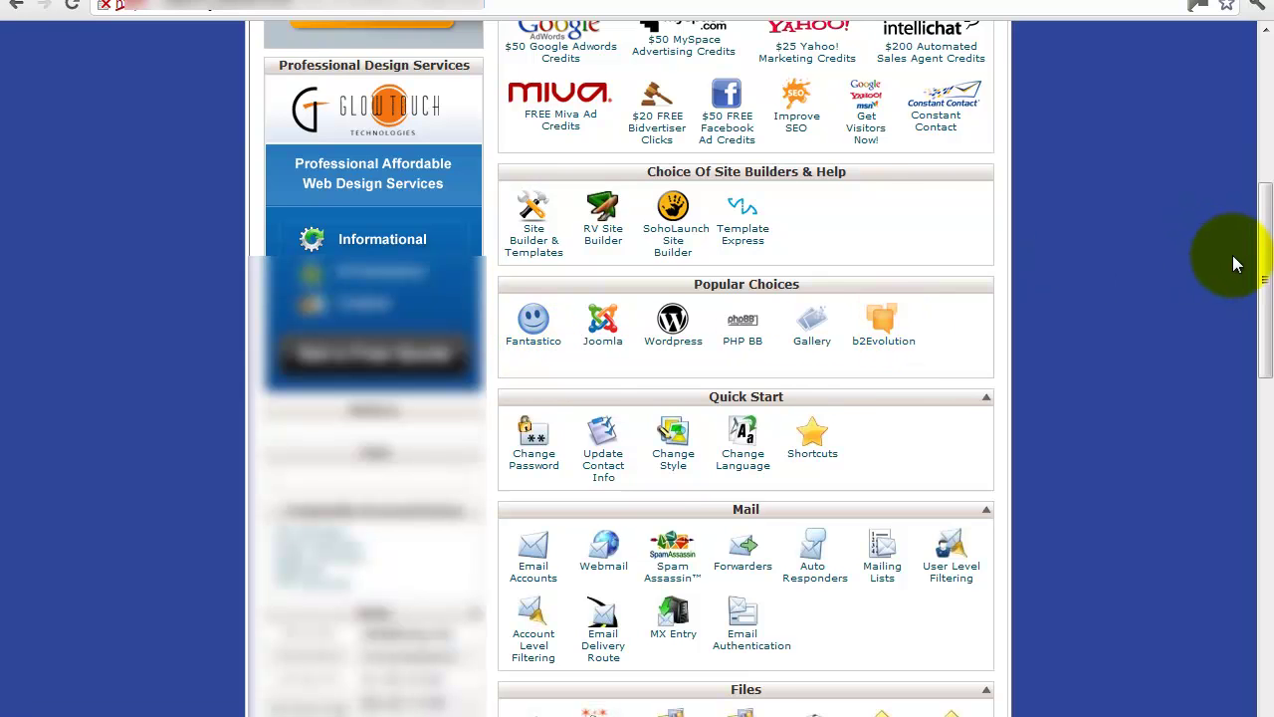
drag(1259, 271, 1257, 281)
click(668, 294)
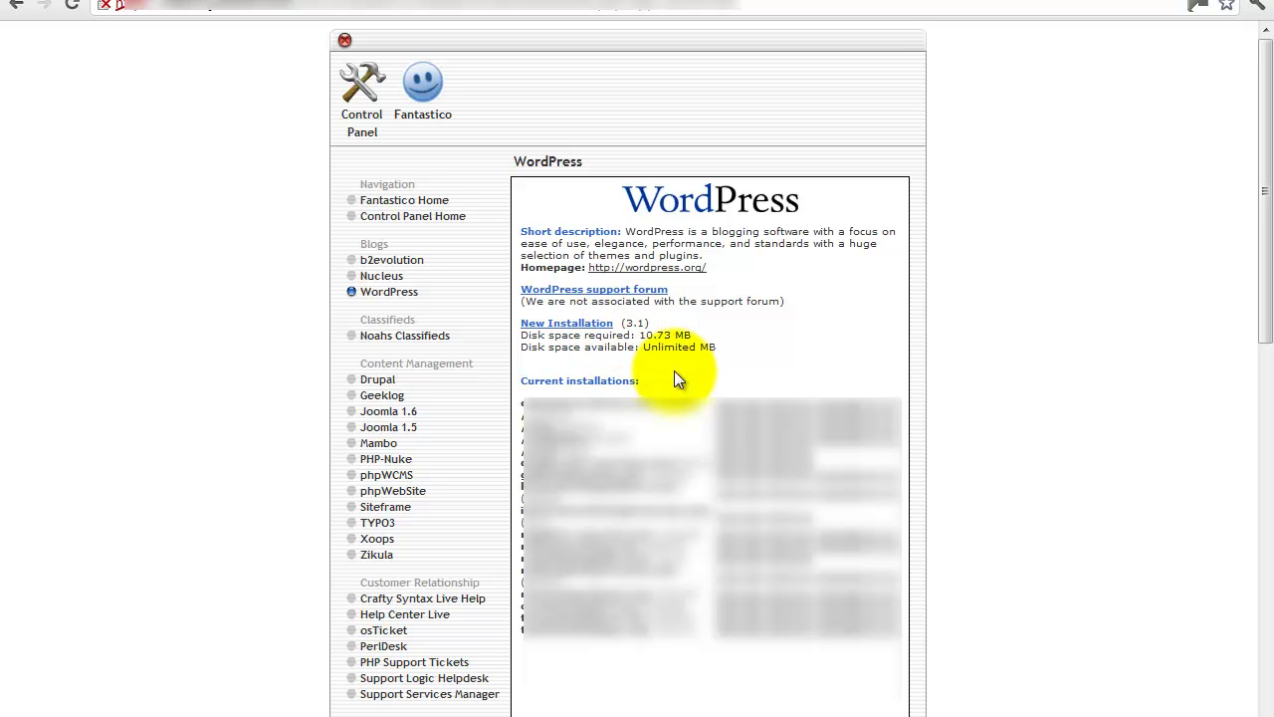
Start a new WordPress installation on best-workout-videos.com, leaving the install directory empty.
click(588, 332)
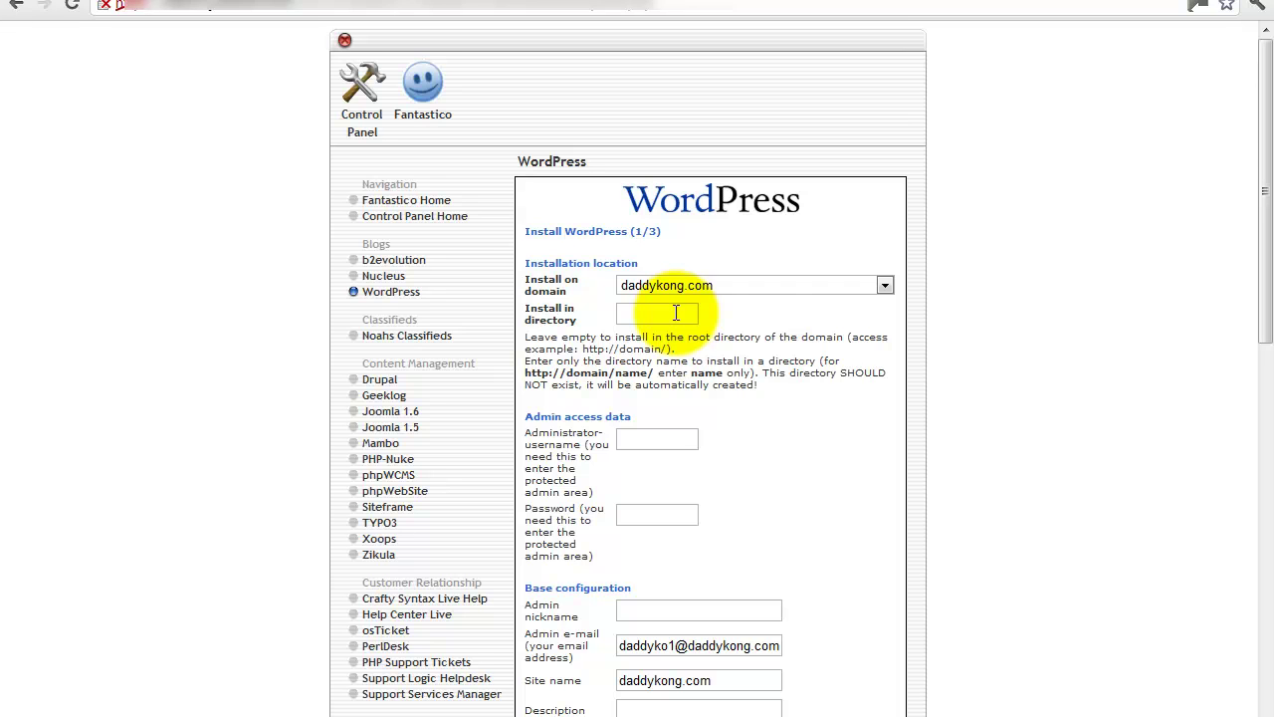
click(886, 287)
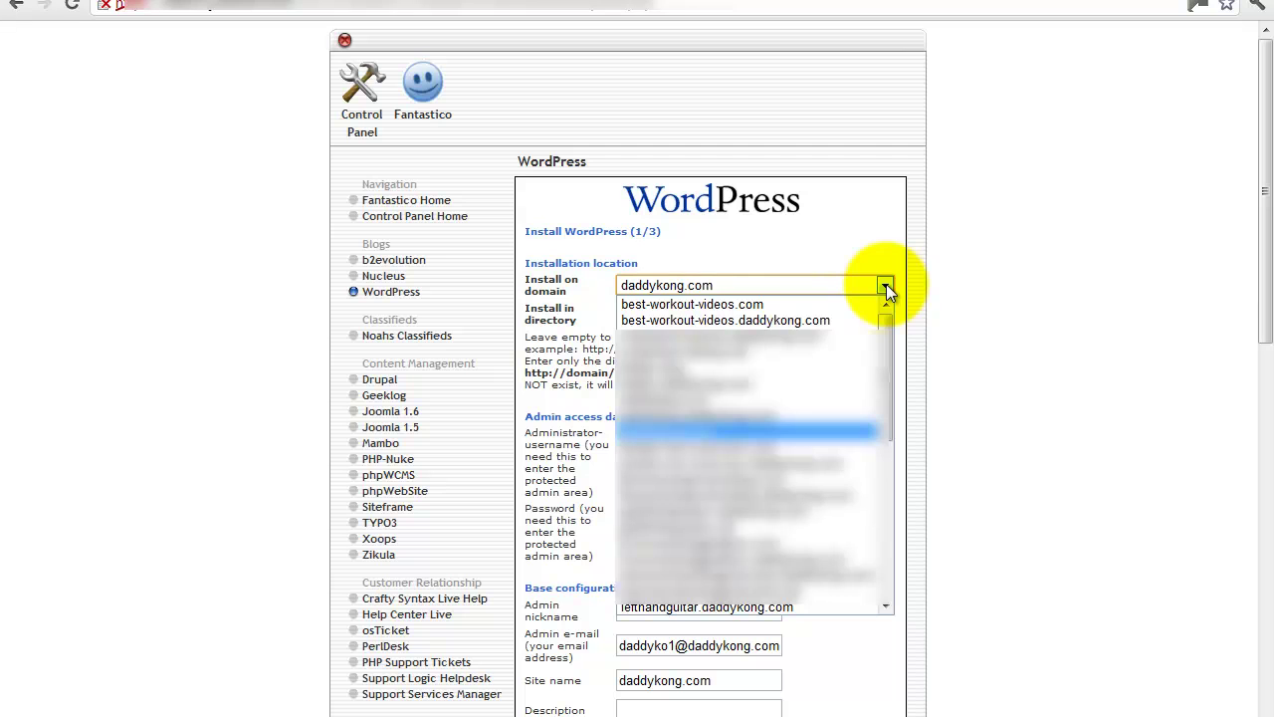
click(730, 304)
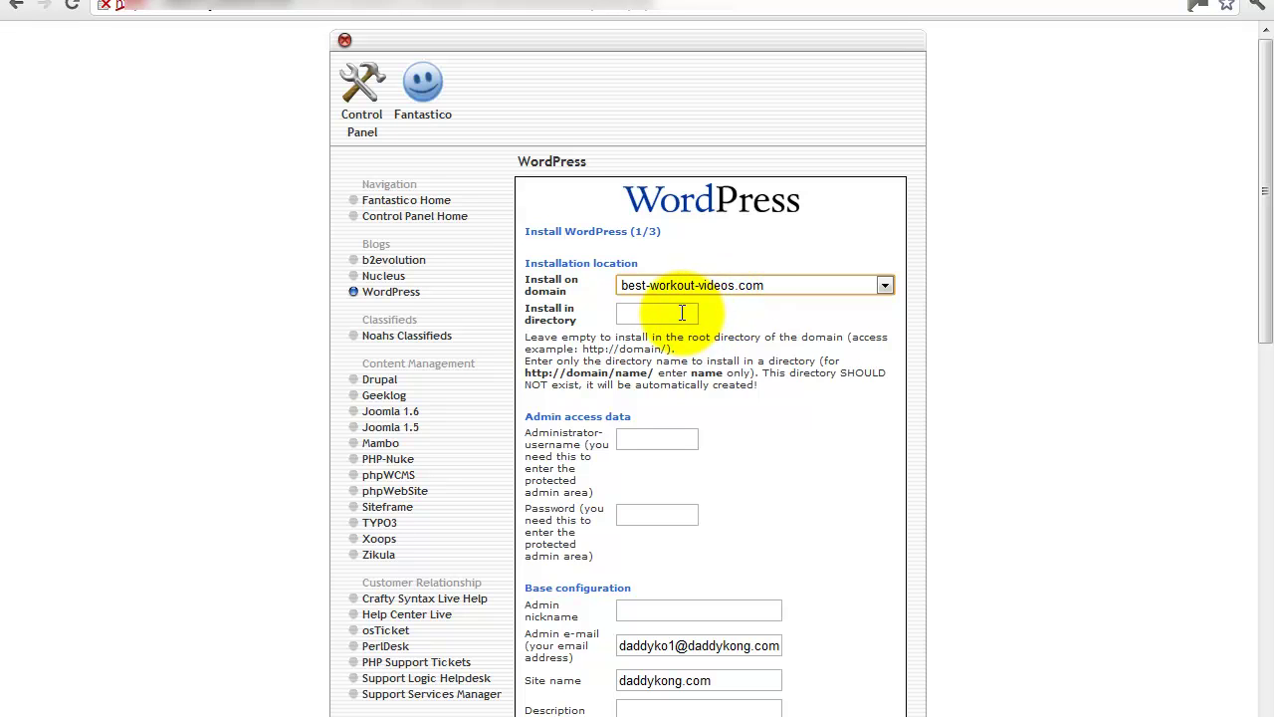
click(682, 313)
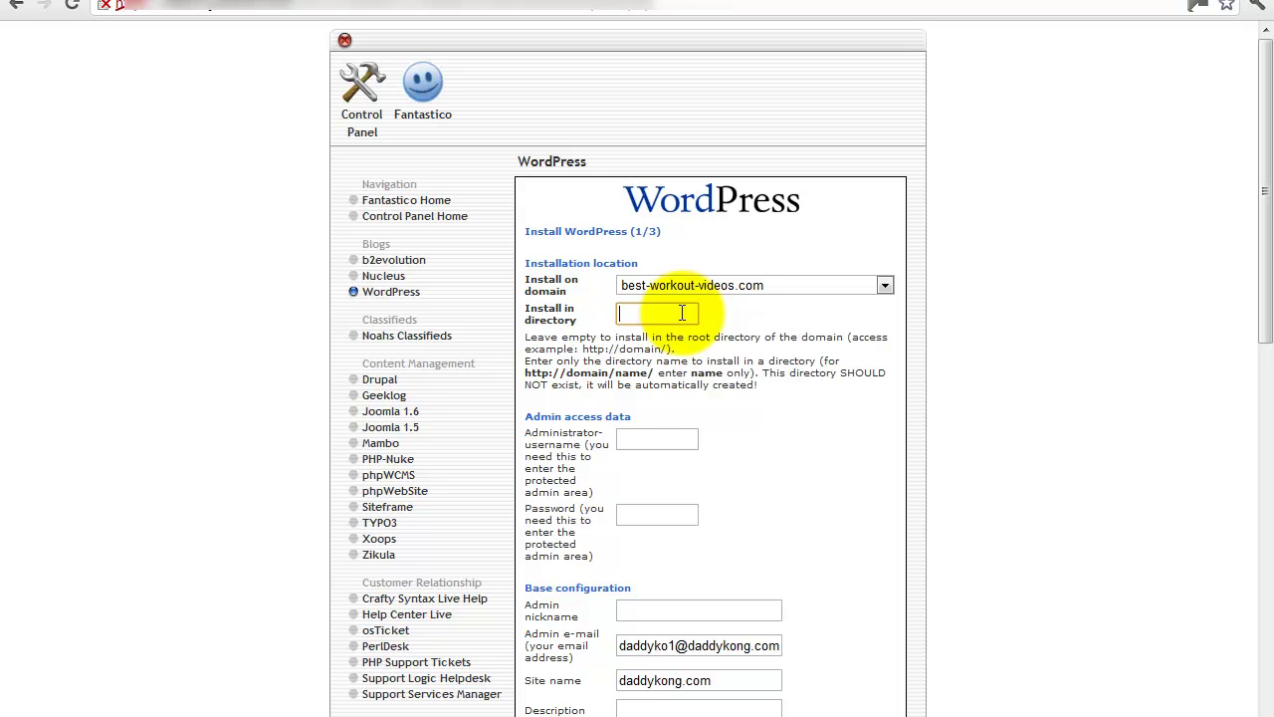
Fill in the administrator username and password in the WordPress install form.
click(649, 431)
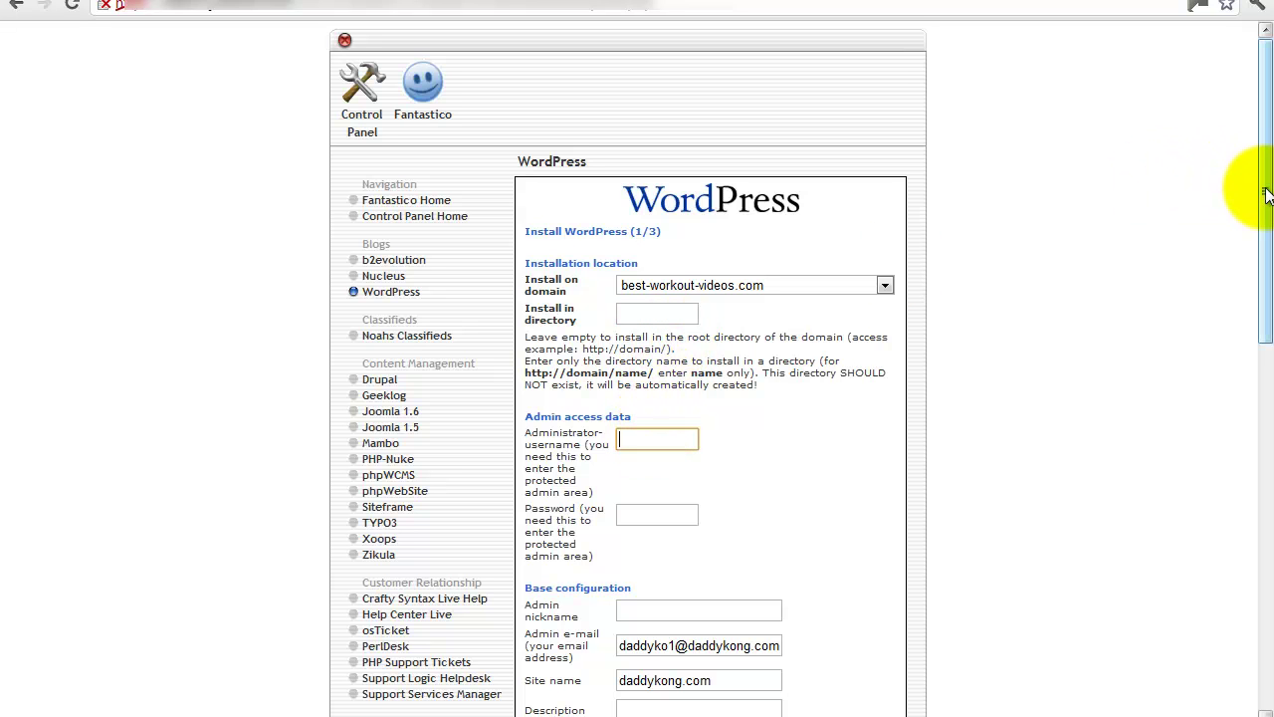
drag(1265, 194, 1260, 245)
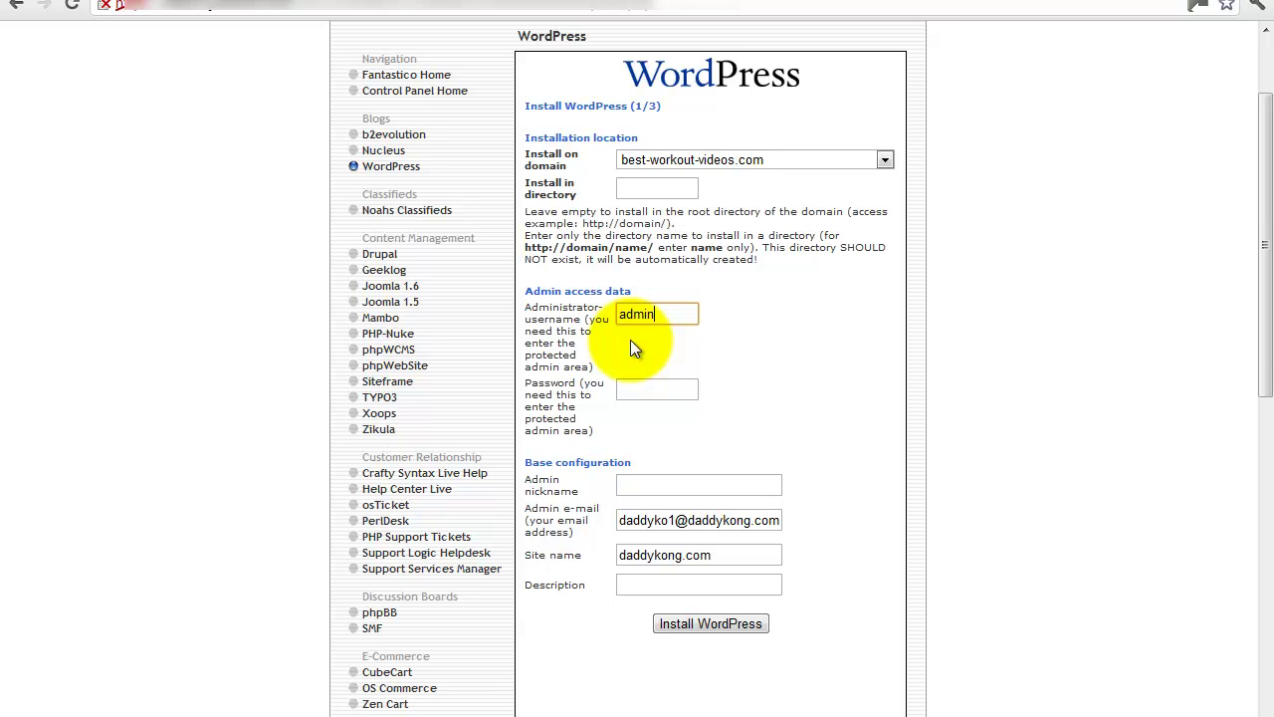
click(638, 392)
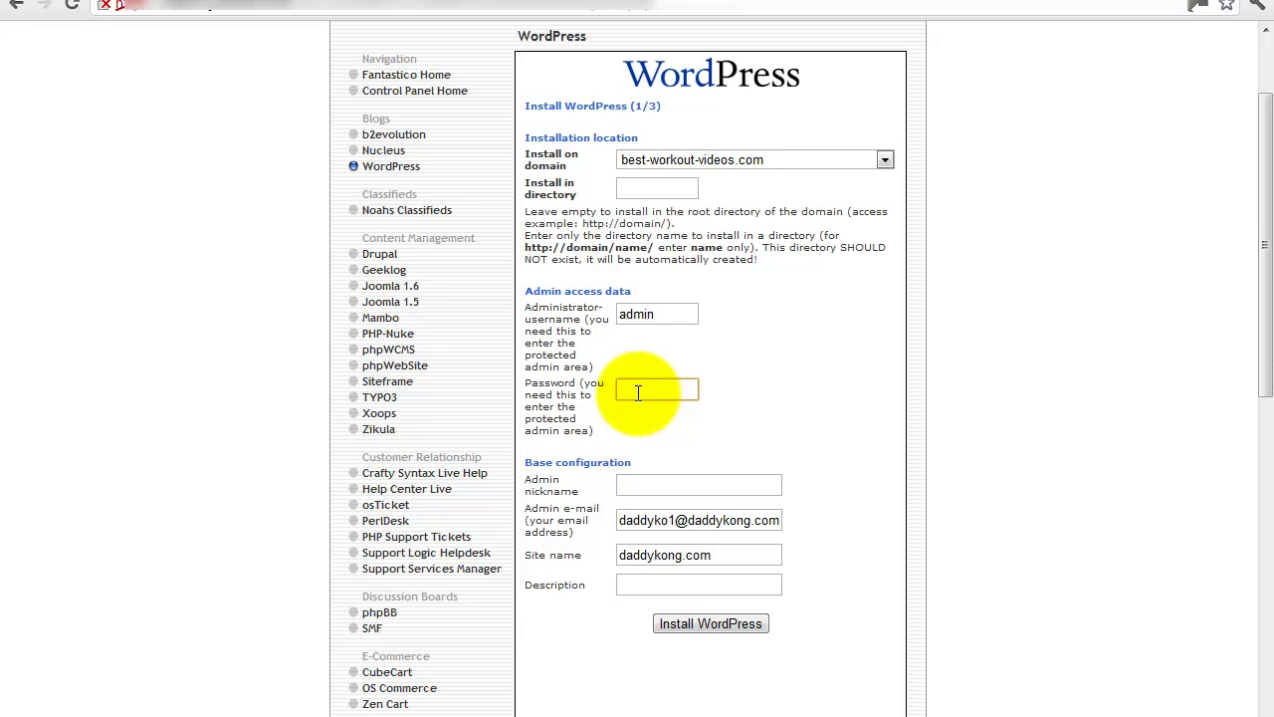
text(************)
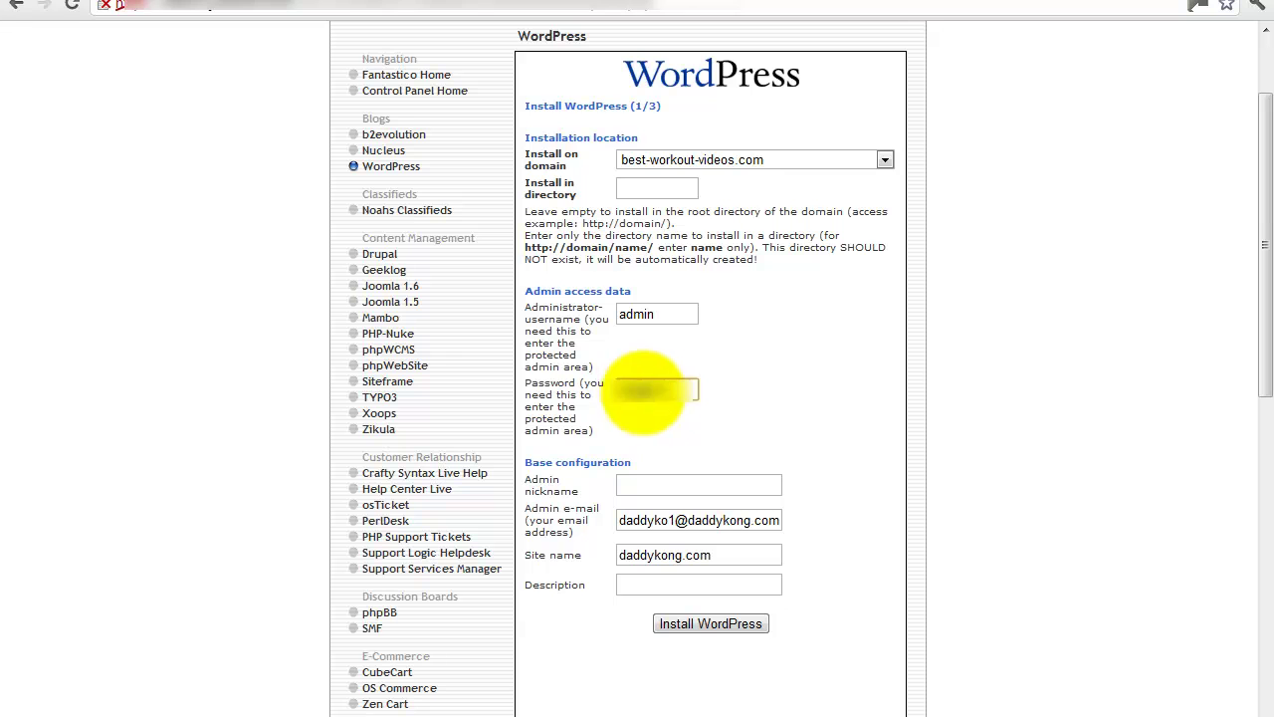
click(638, 483)
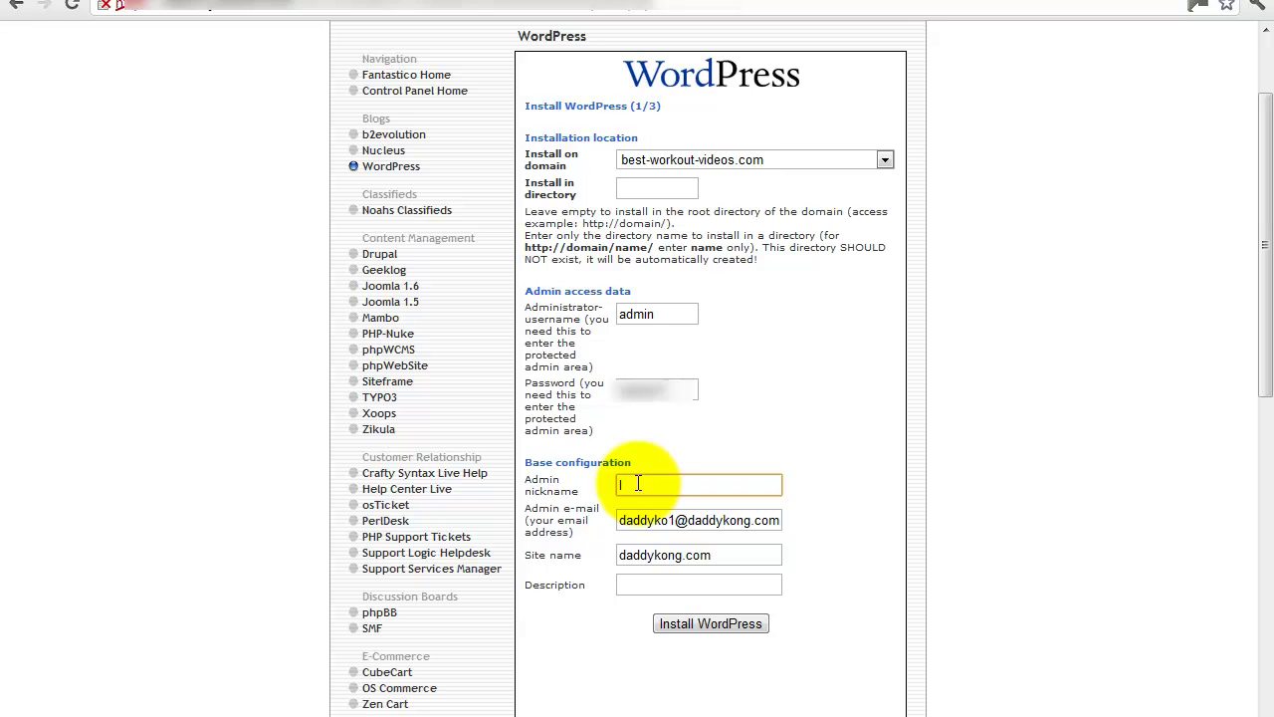
Clear the stray nickname letter and replace the admin e-mail with the owner's address.
text(b)
key(BackSpace)
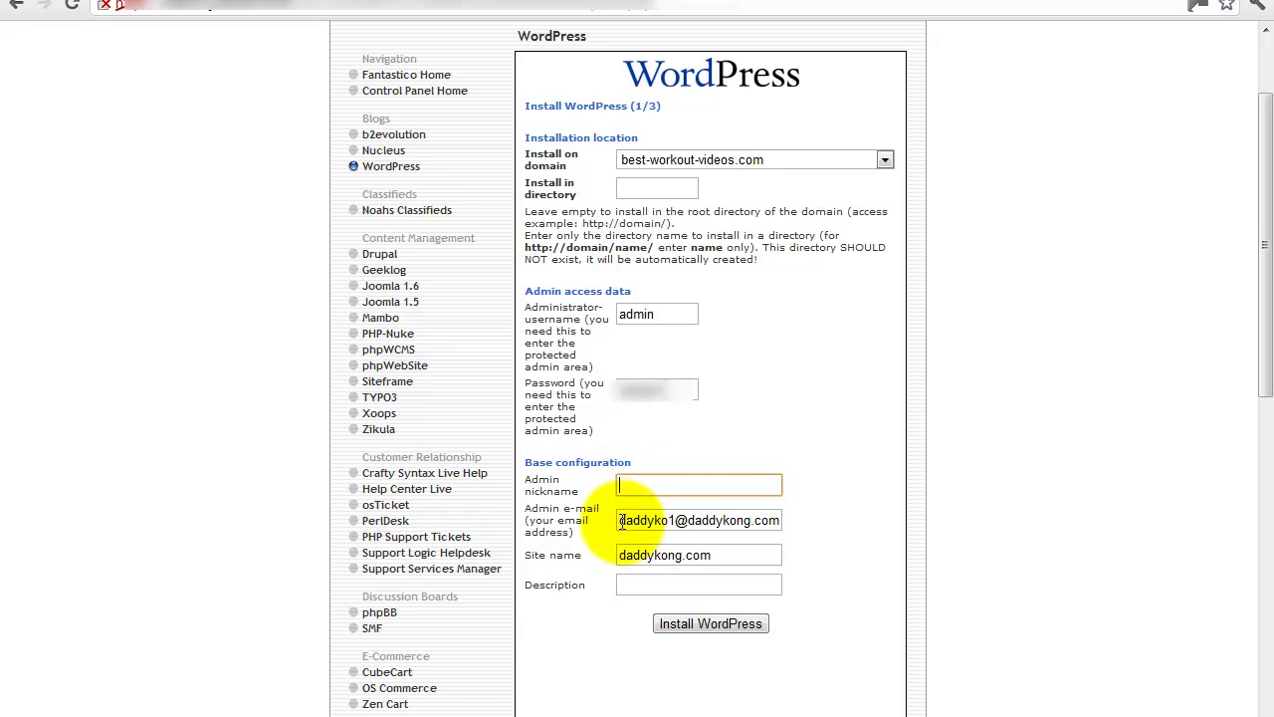
drag(622, 521, 788, 500)
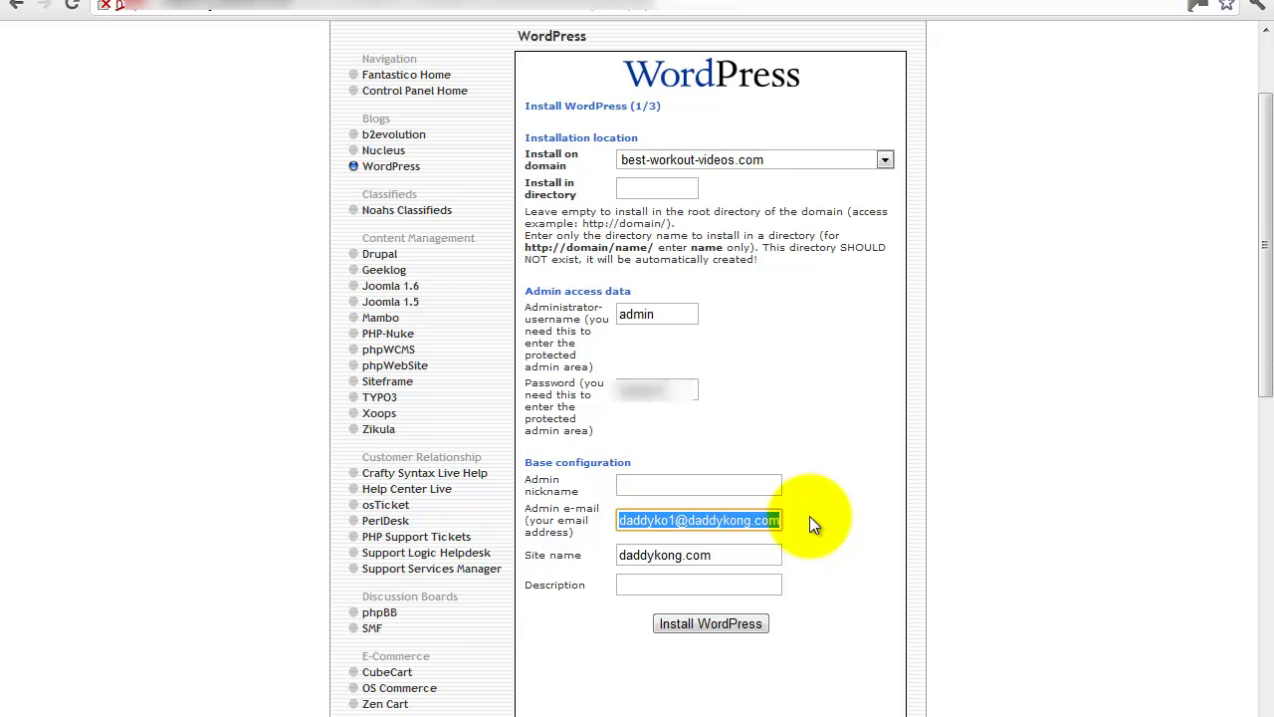
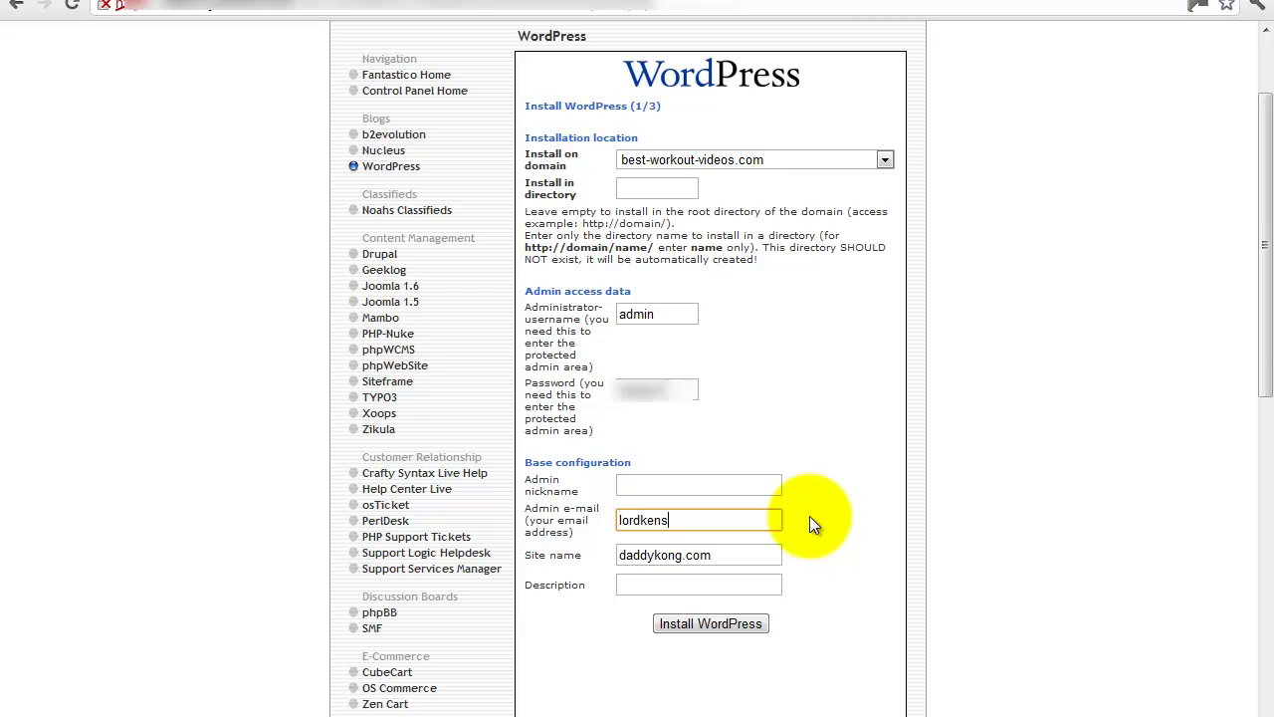
key(Tab)
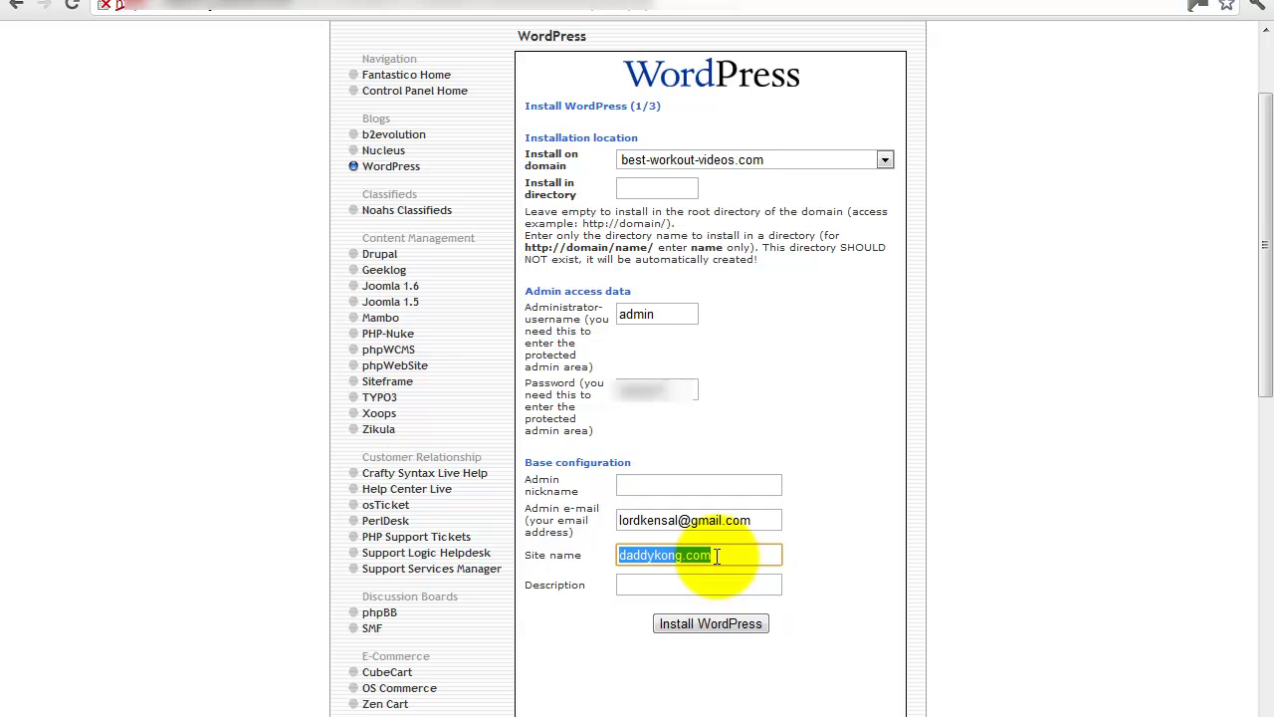
Set site name 'Best WorkOut Videos' and description 'Best Work Out Videos Brings You Reviews On all the Best Workouts'.
drag(711, 558, 682, 561)
text(Bes)
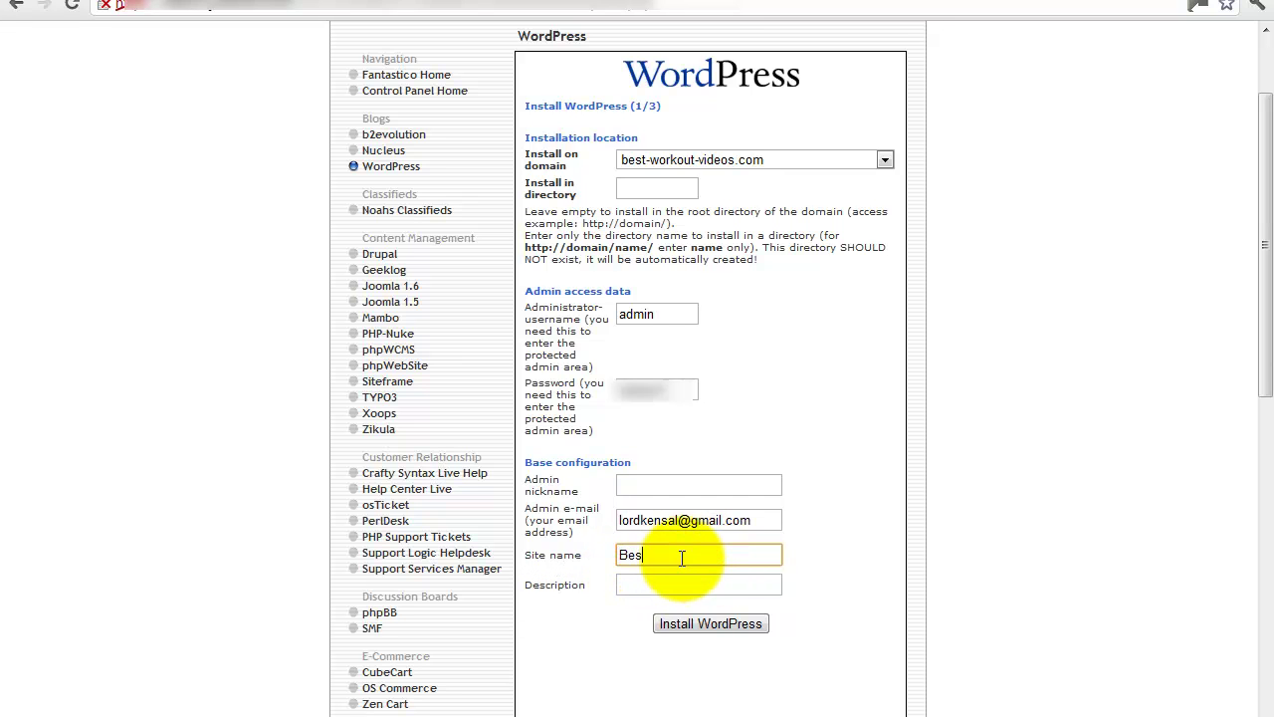
text(t WorkOut Videos)
click(677, 584)
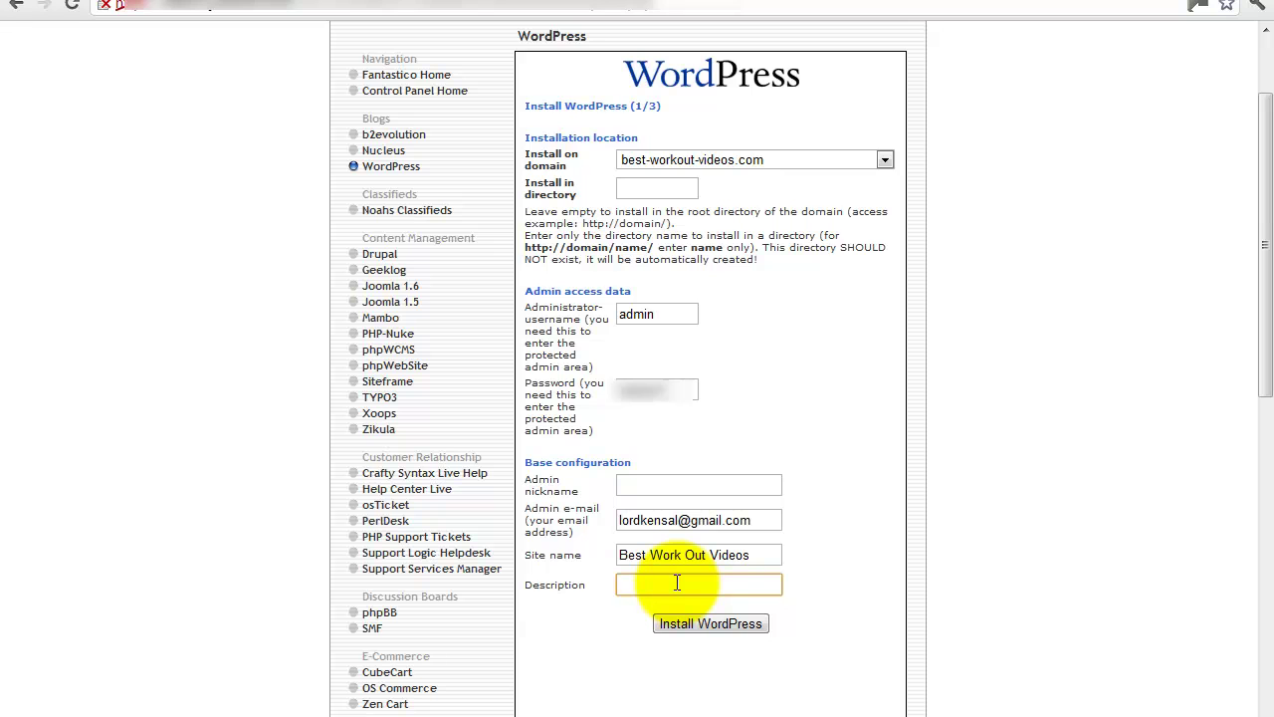
text(Best)
text( Work Ou)
text(t Videos B)
text(rings You )
text(Reviews )
text(On all the)
text( Best )
text(Workouts)
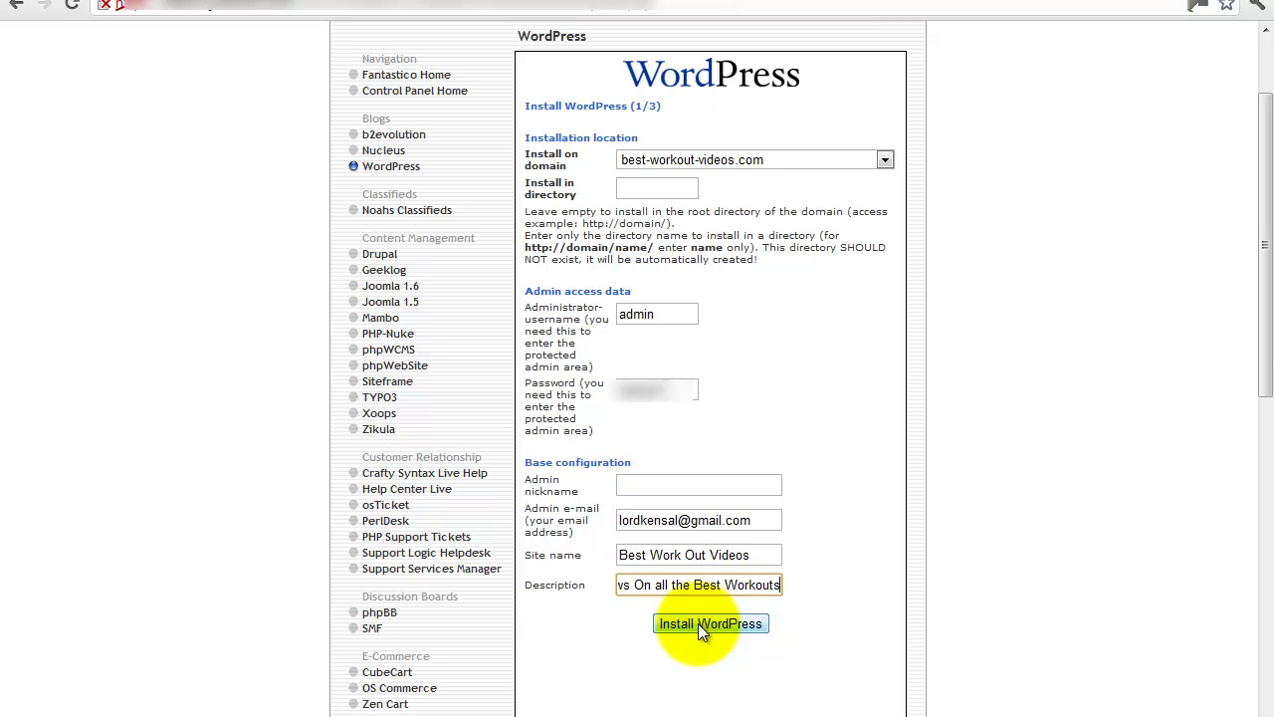
Submit the install details and finish the WordPress installation on best-workout-videos.com.
click(698, 623)
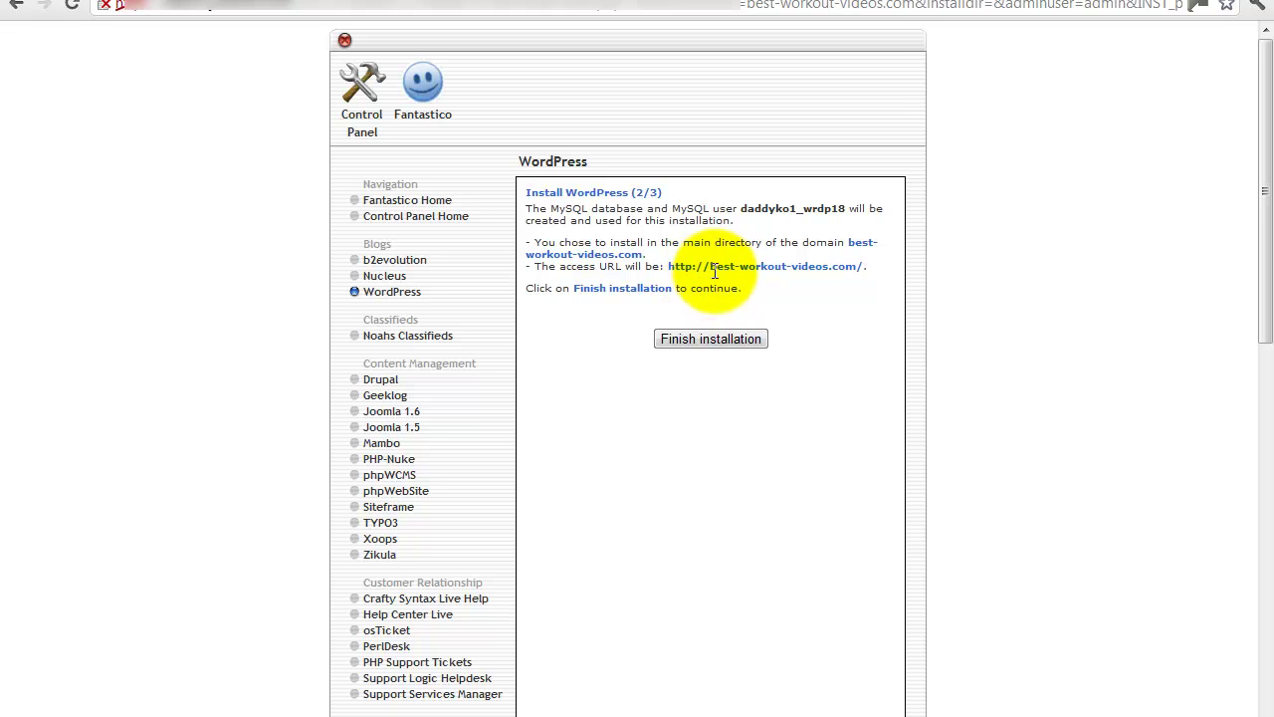
click(696, 338)
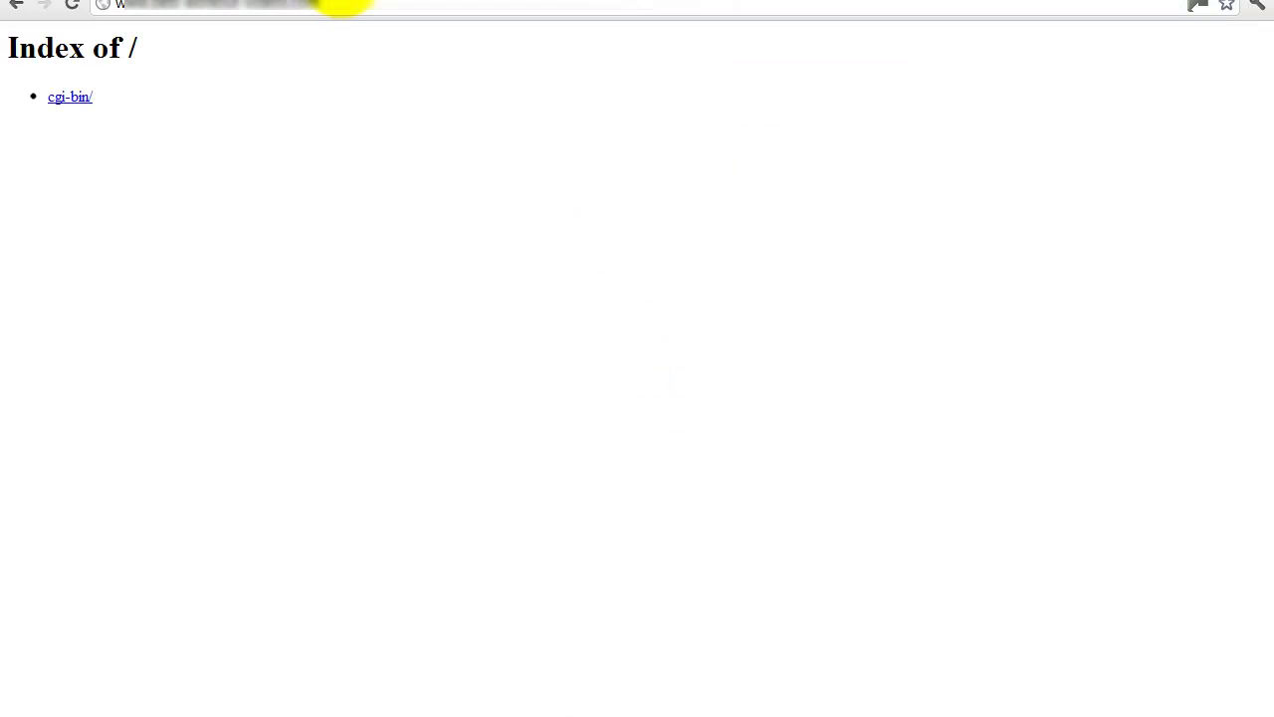
Reload best-workout-videos.com to show the new Best Work Out Videos blog.
click(78, 6)
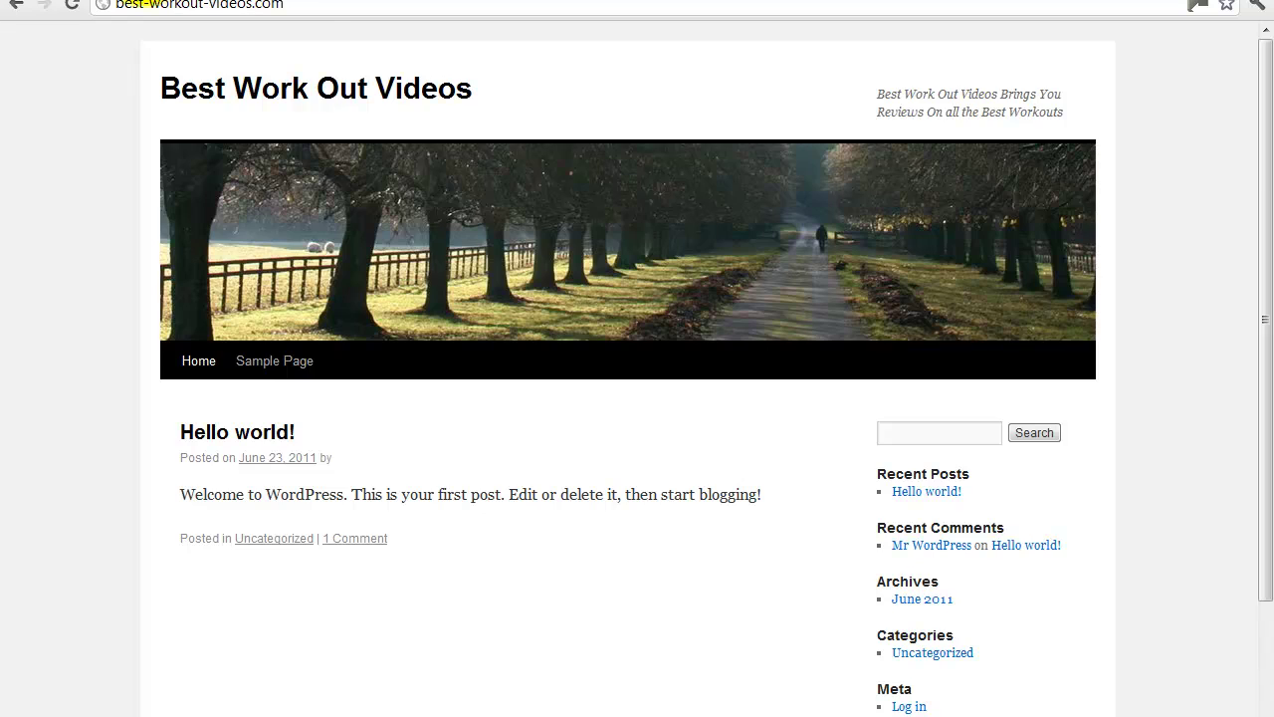
Log in to the WordPress admin as admin and dismiss Chrome's save-password offer.
click(132, 0)
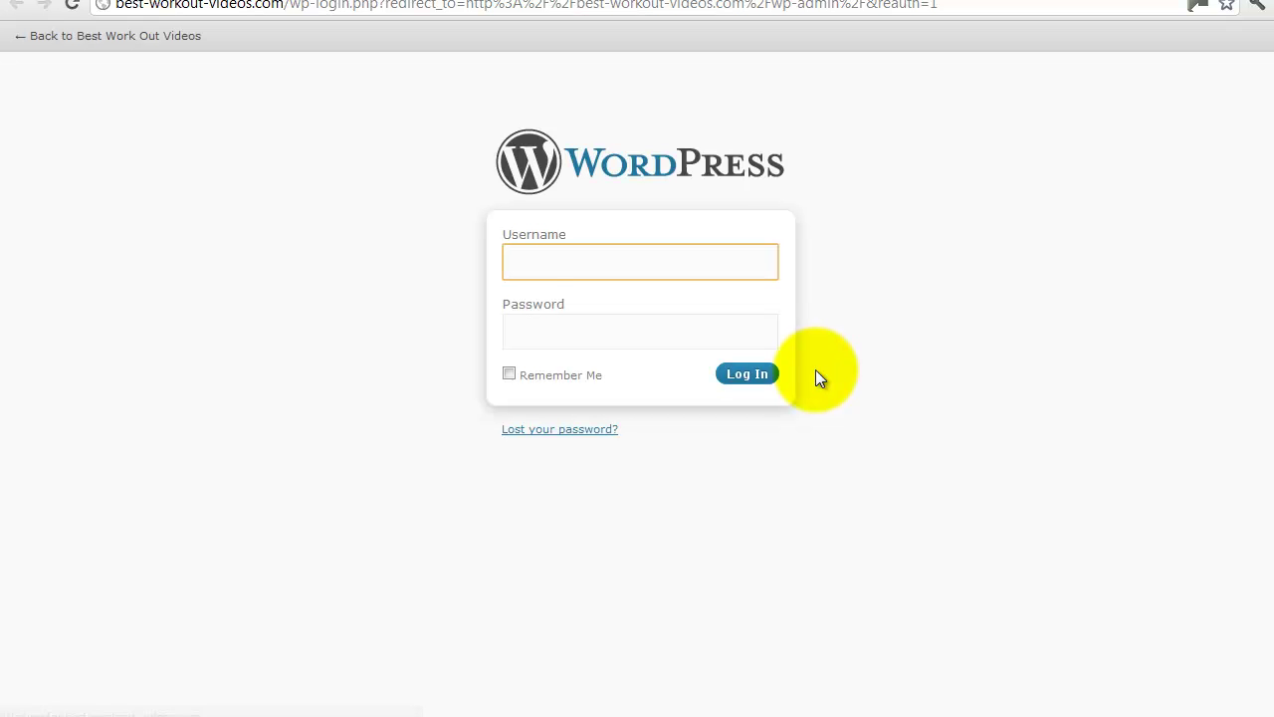
text(admin)
key(Tab)
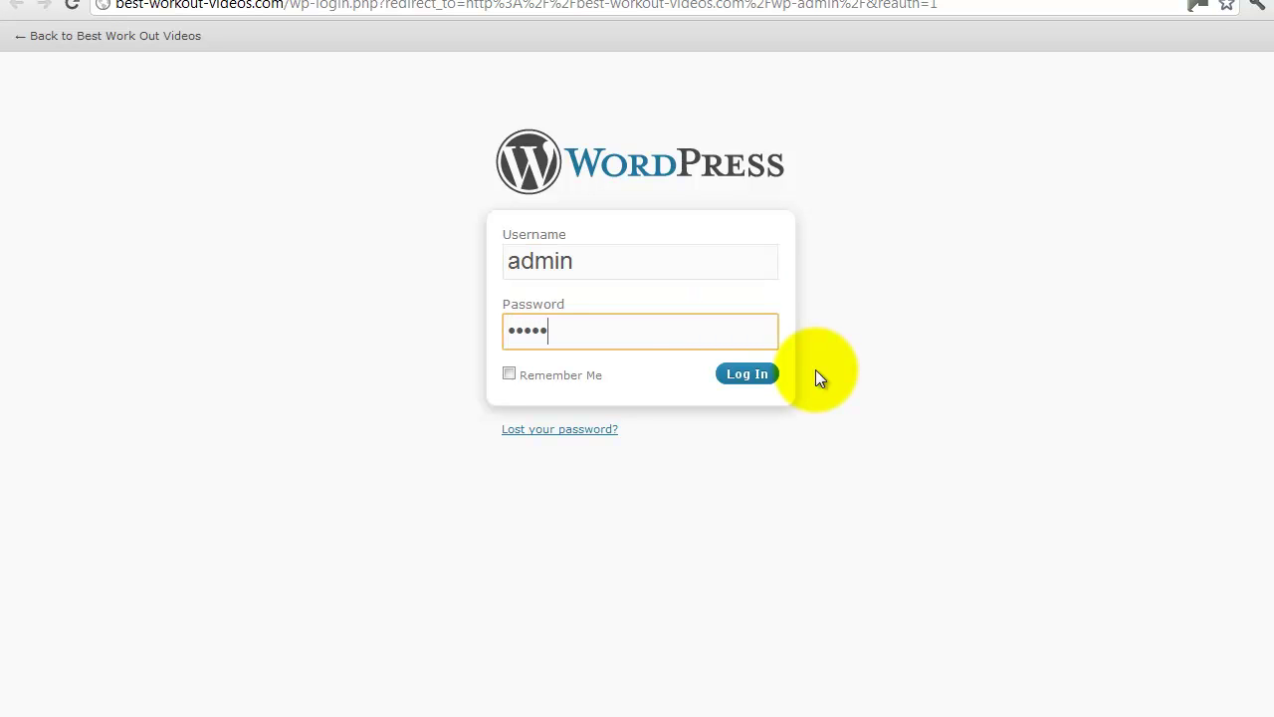
click(750, 374)
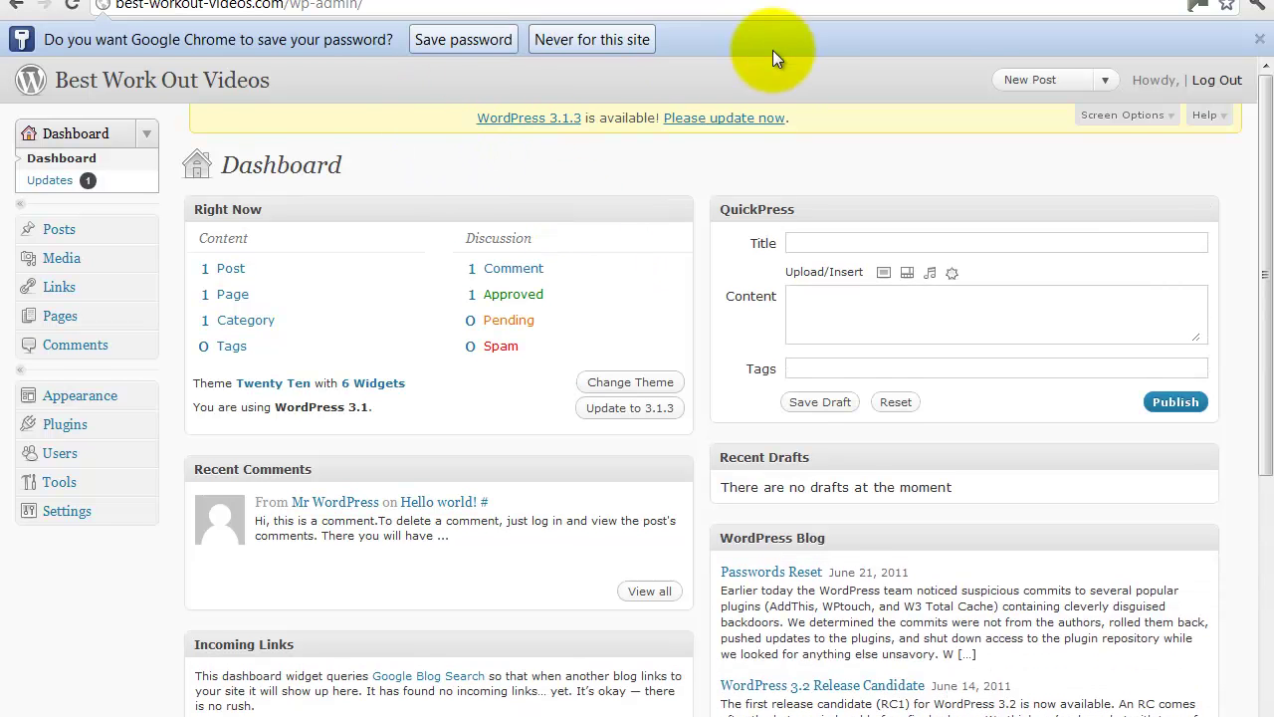
click(1260, 45)
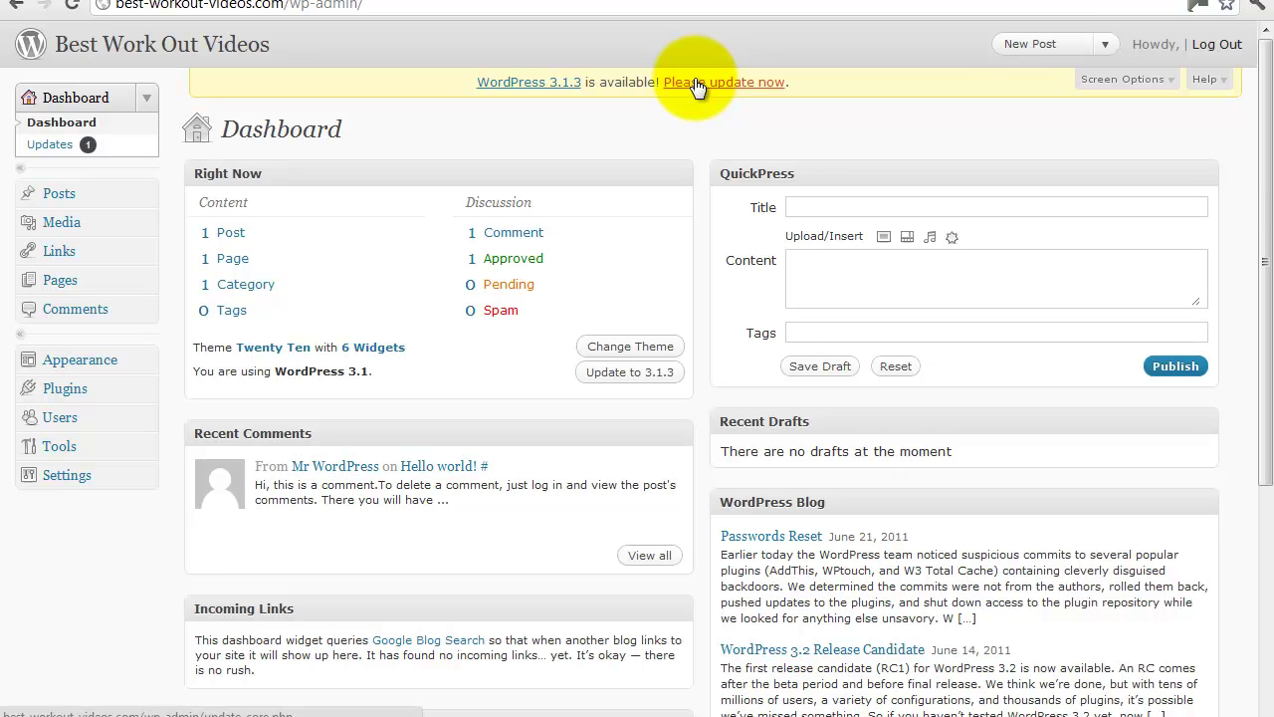
Follow the Dashboard's 'Please update now' notice to the 3.1.3 Updates page.
click(697, 87)
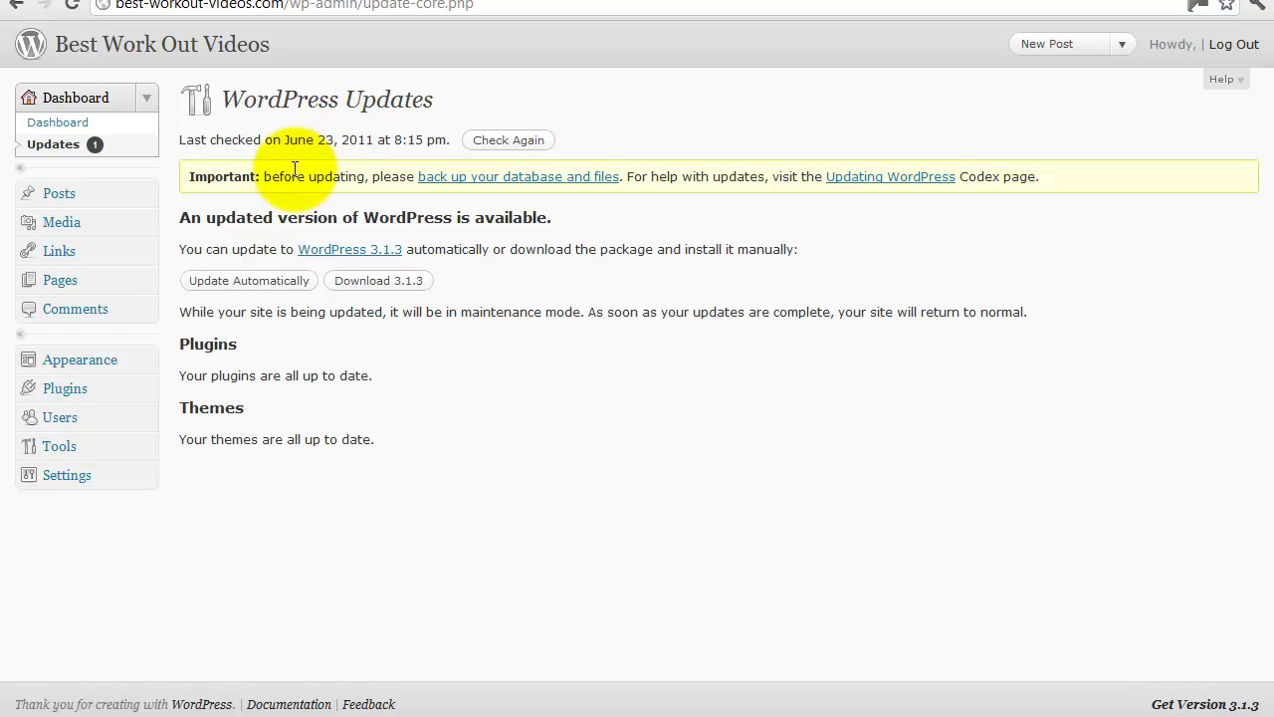
Run the automatic update to WordPress 3.1.3 and return to the Dashboard.
click(249, 283)
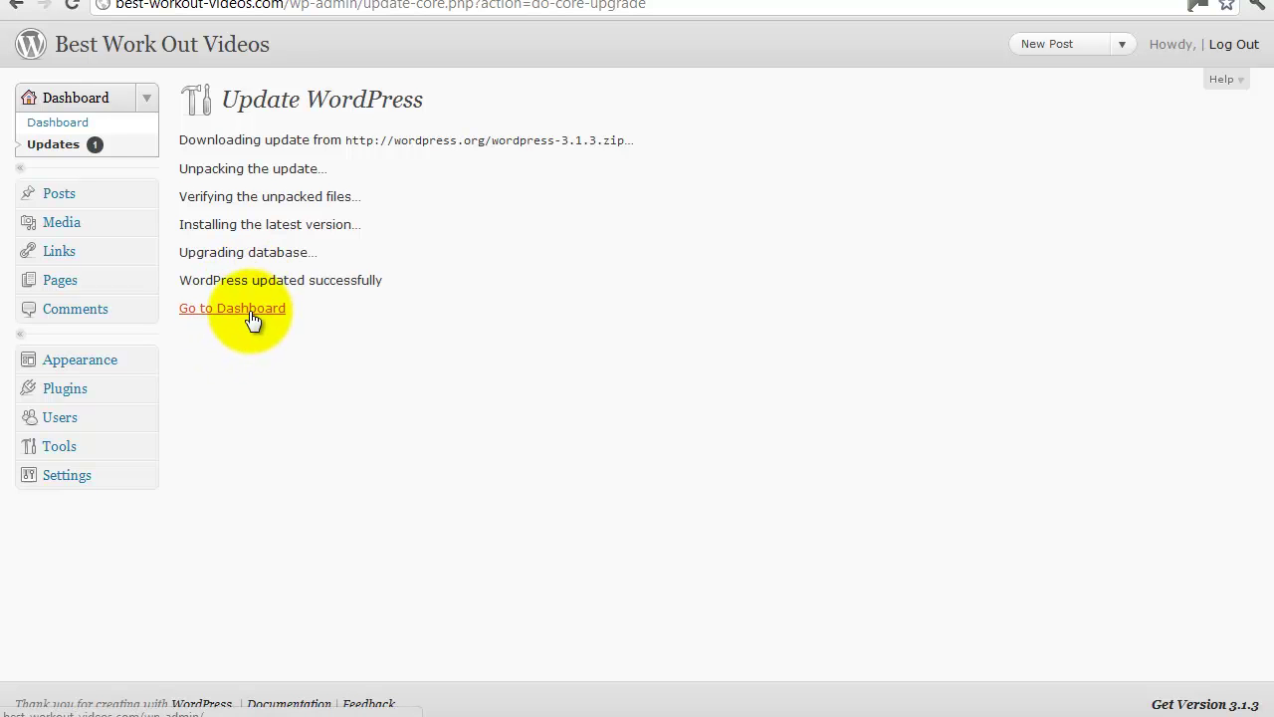
click(252, 310)
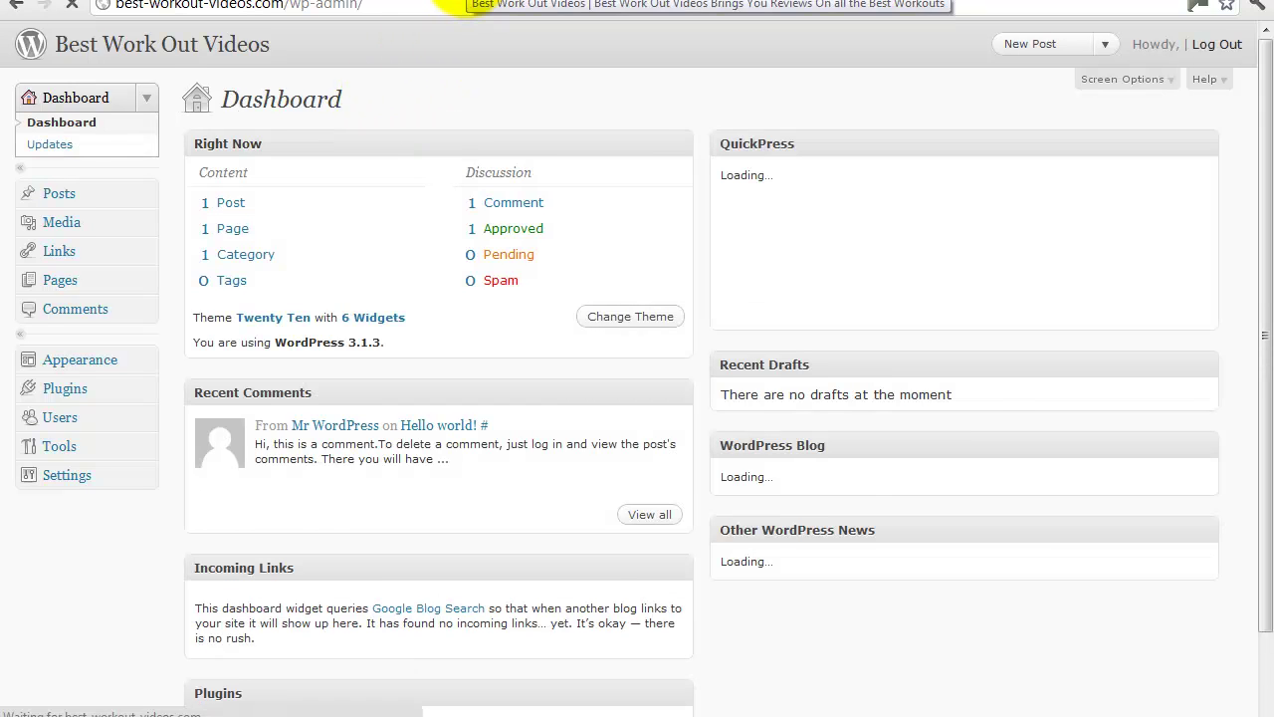
Open the site's /wp-admin/ Dashboard to confirm WordPress 3.1.3 with the Twenty Ten theme.
click(468, 2)
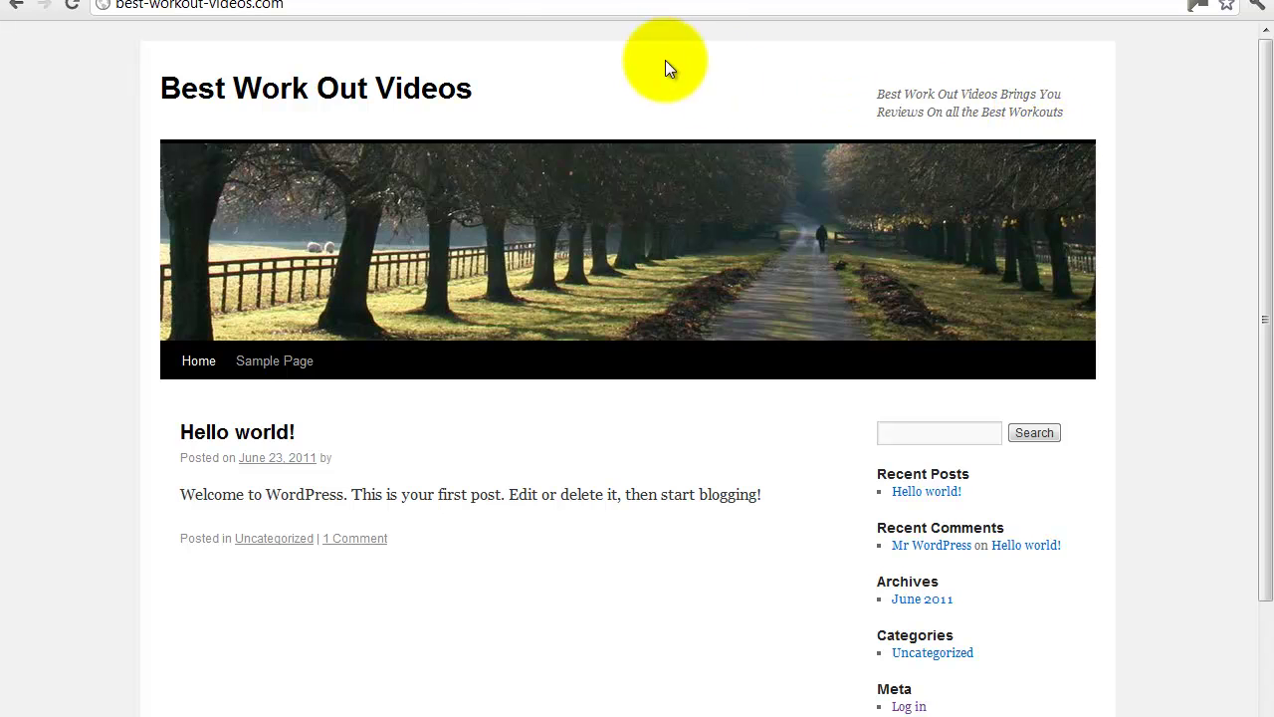
click(308, 5)
text(/wp-admin/)
key(Return)
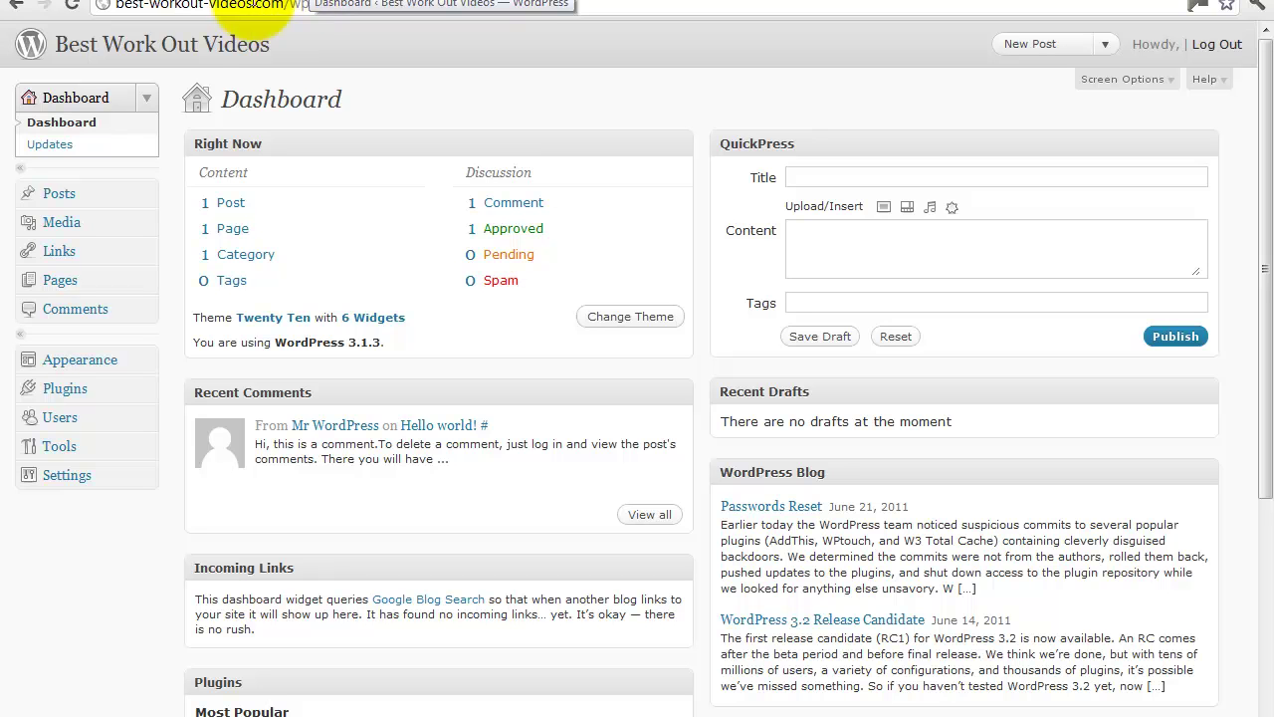
Go to Appearance > Themes to see Twenty Ten 1.2 as the only installed theme.
click(148, 358)
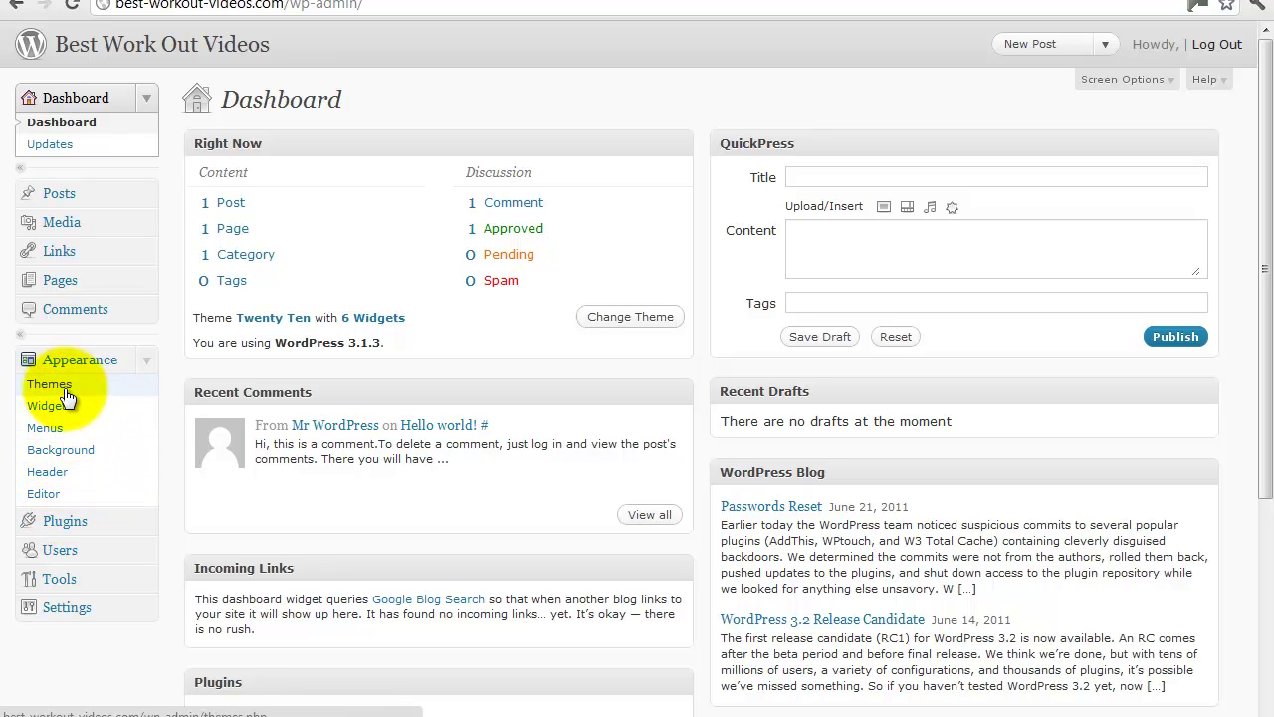
click(147, 521)
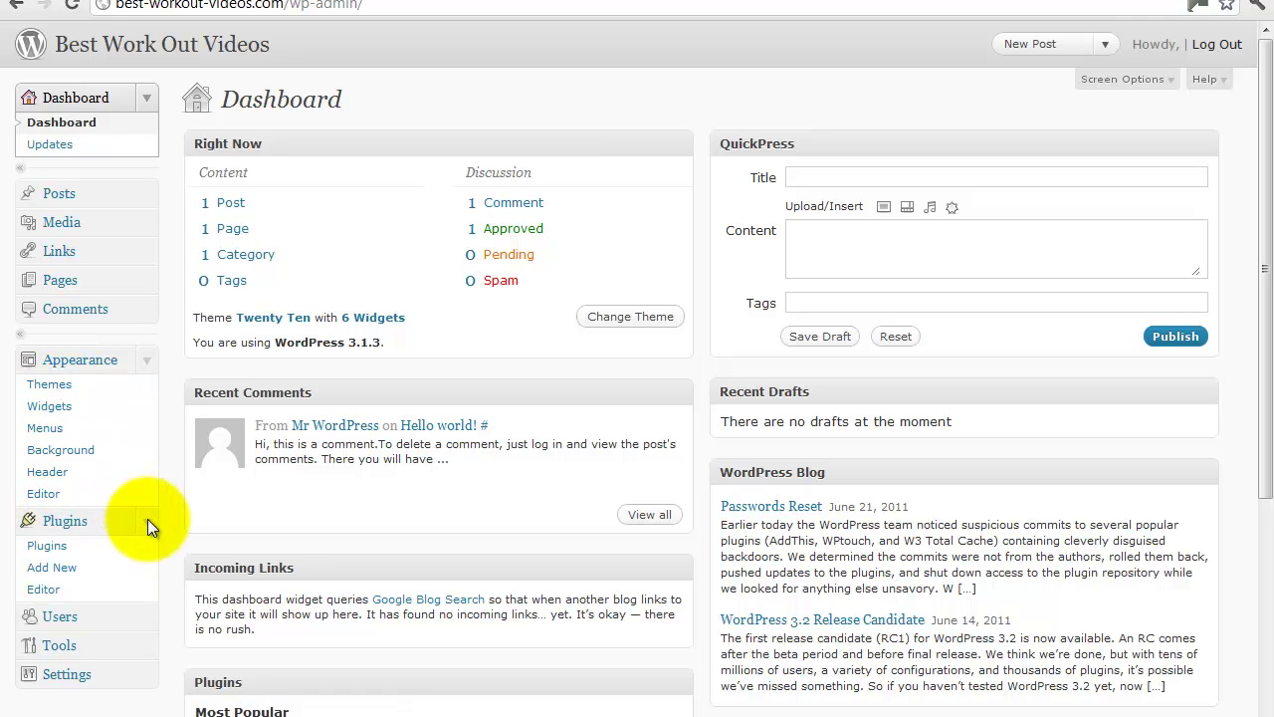
click(50, 385)
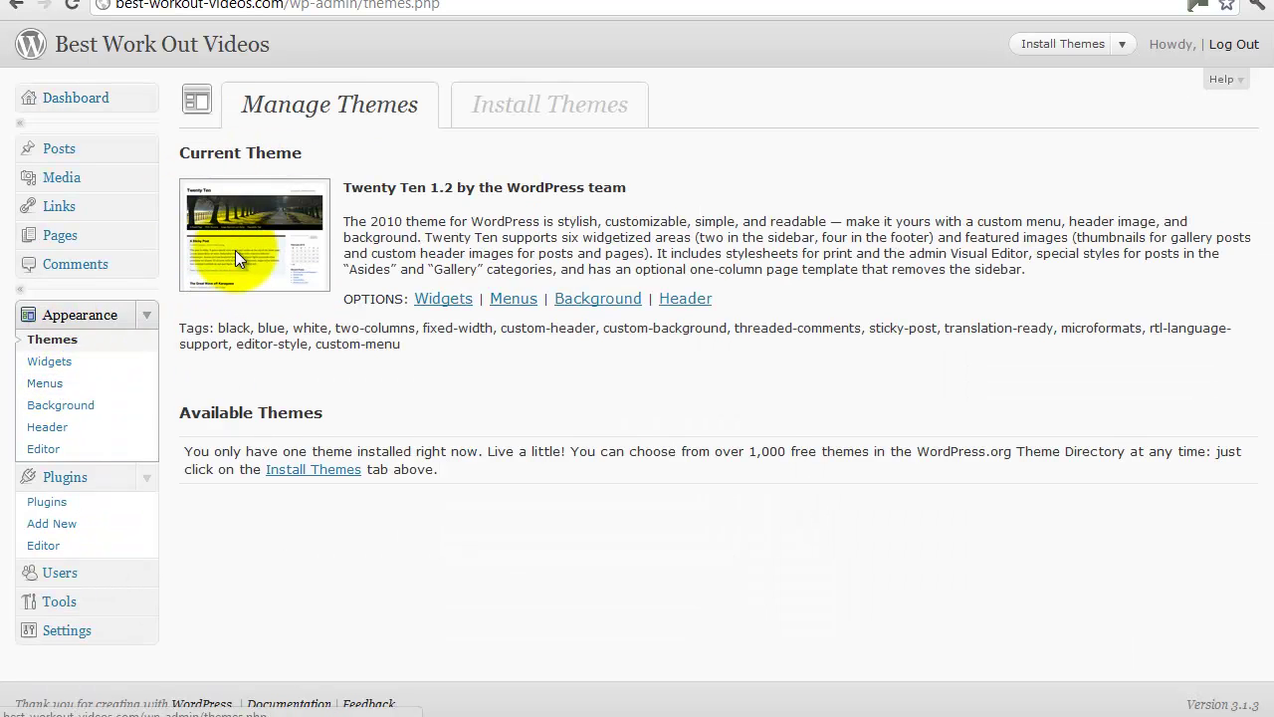
Browse the featured themes in the theme installer and look through the News theme preview.
click(501, 108)
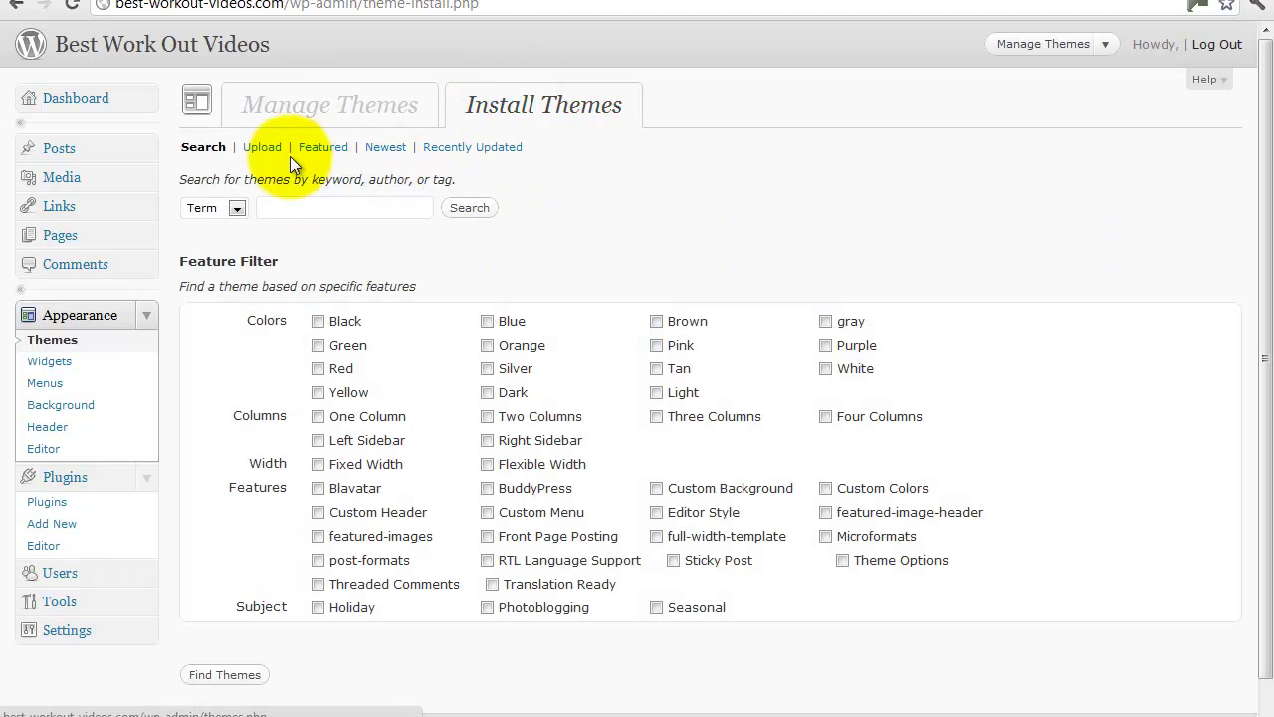
click(341, 207)
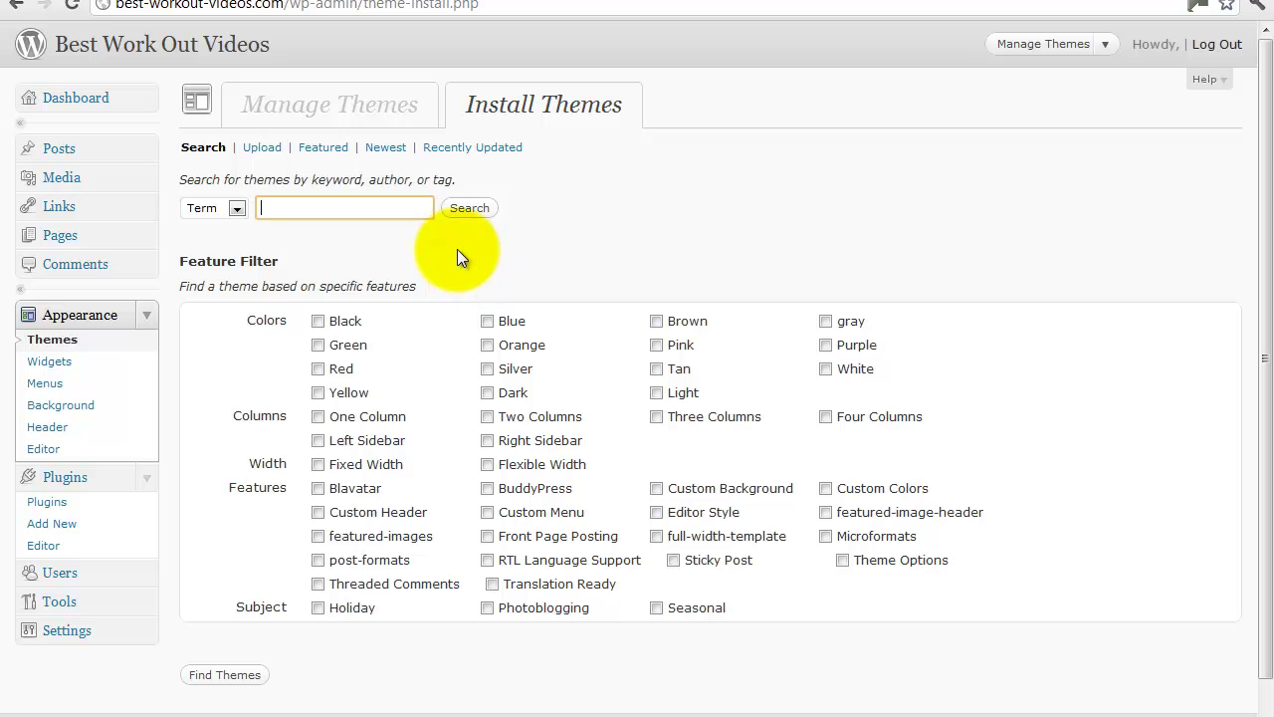
click(322, 151)
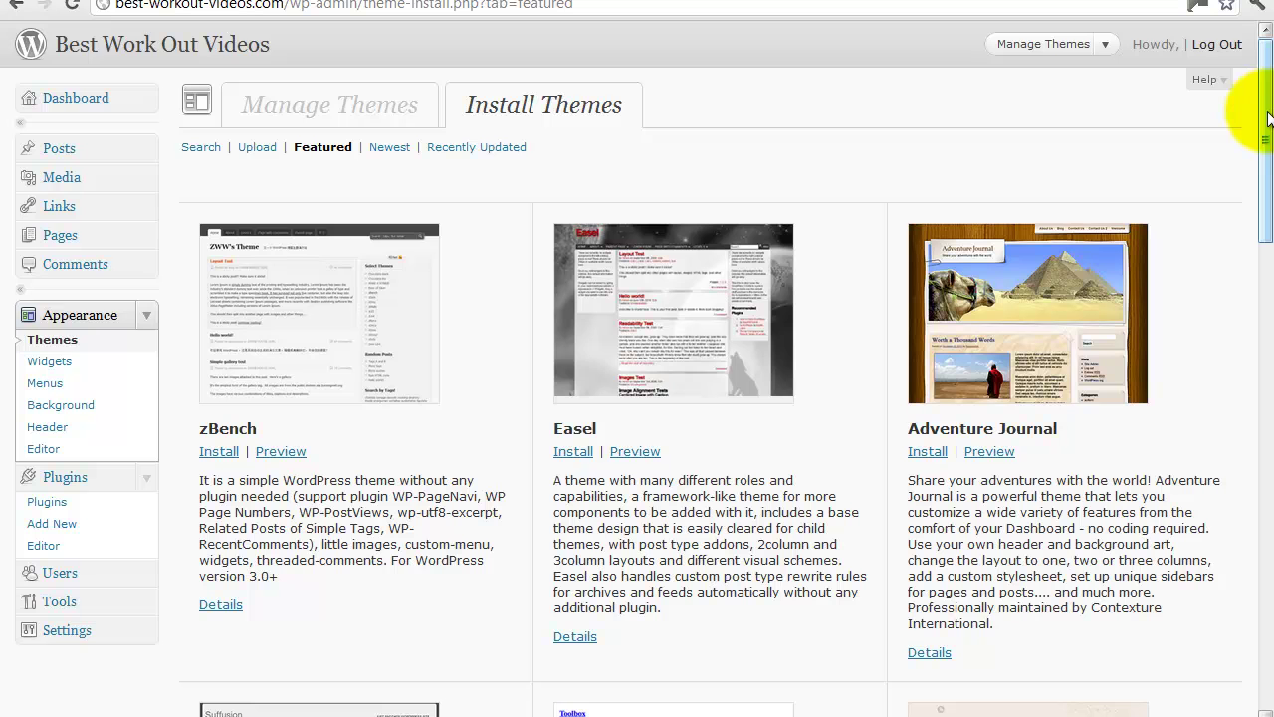
drag(1265, 150, 1269, 519)
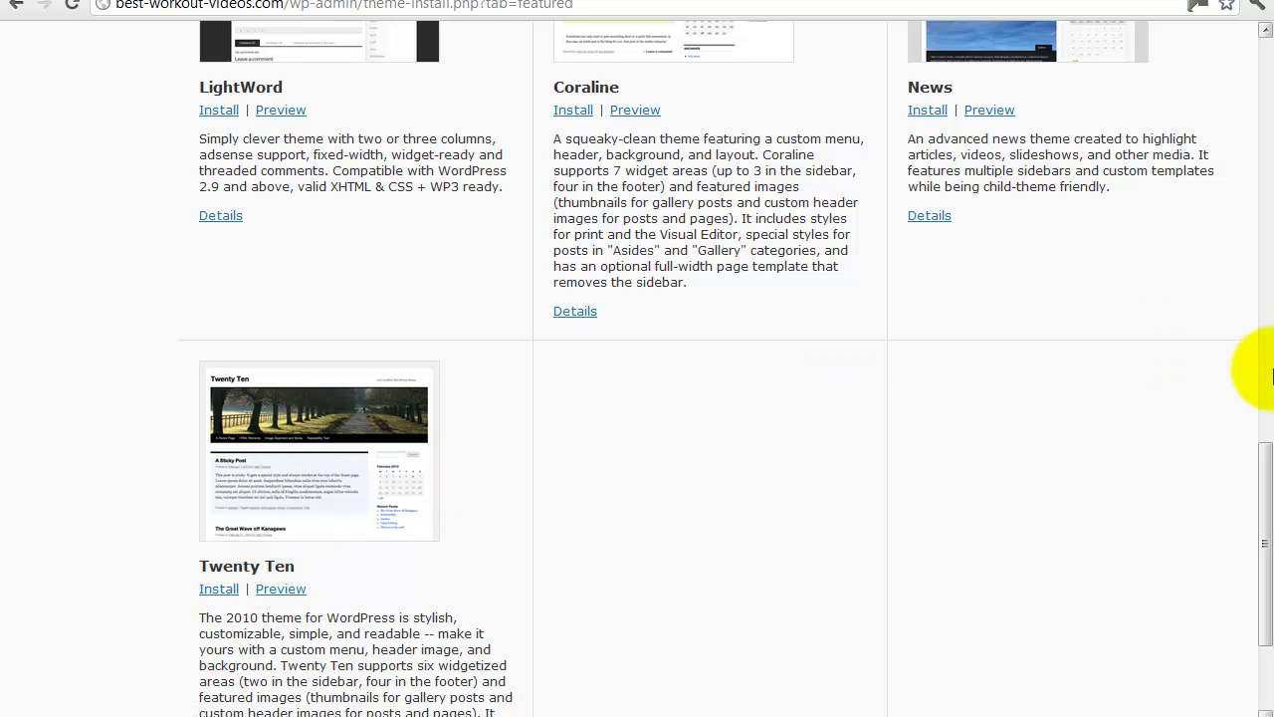
drag(1263, 470, 1247, 386)
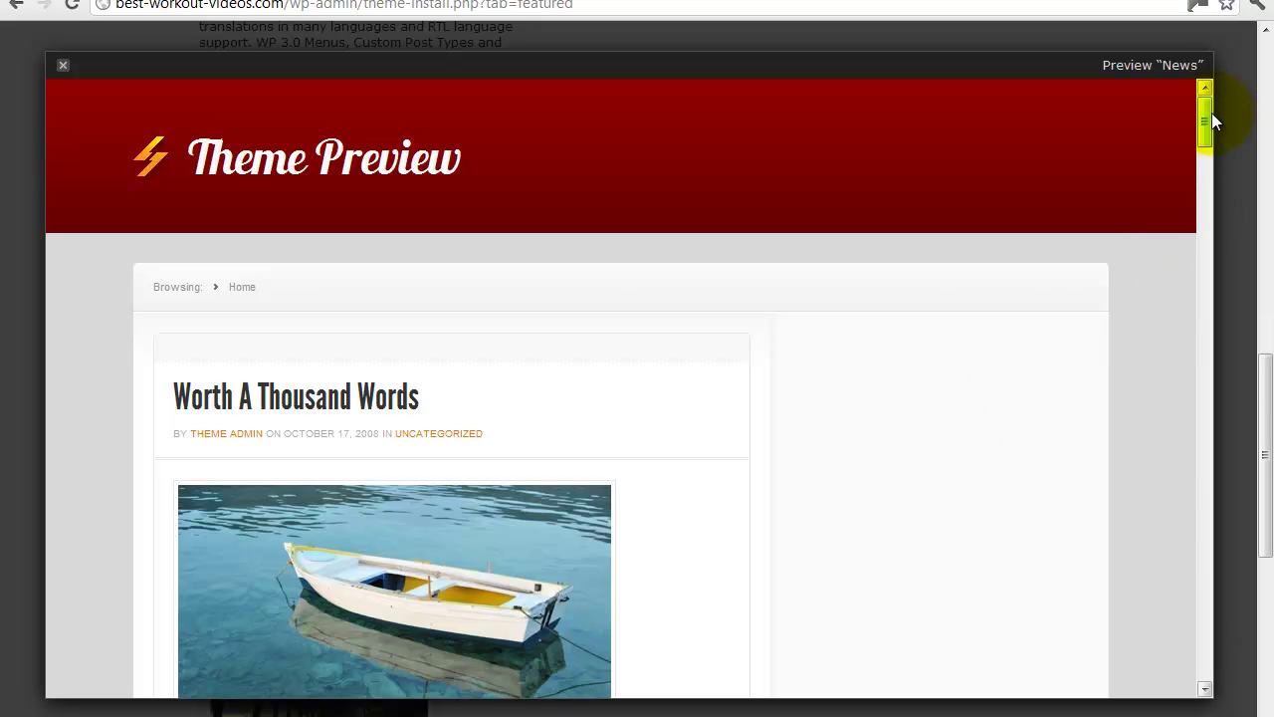
drag(1209, 115, 1211, 136)
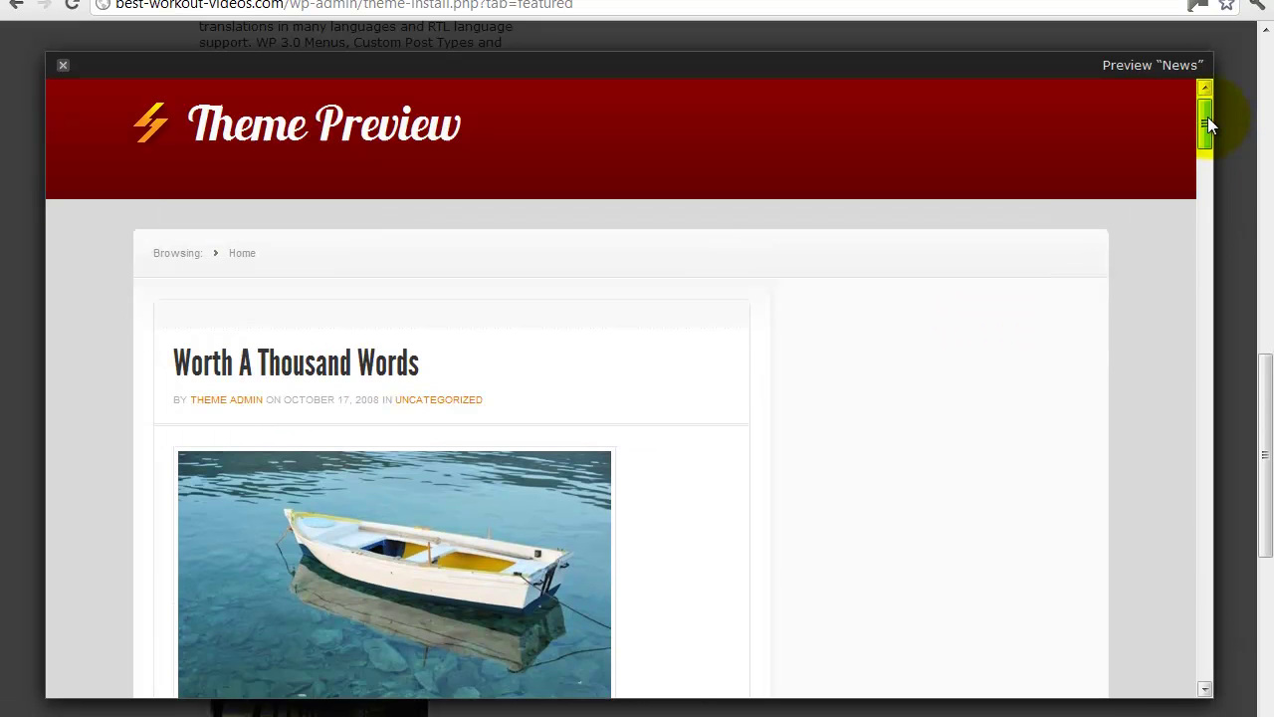
drag(1208, 117, 1207, 109)
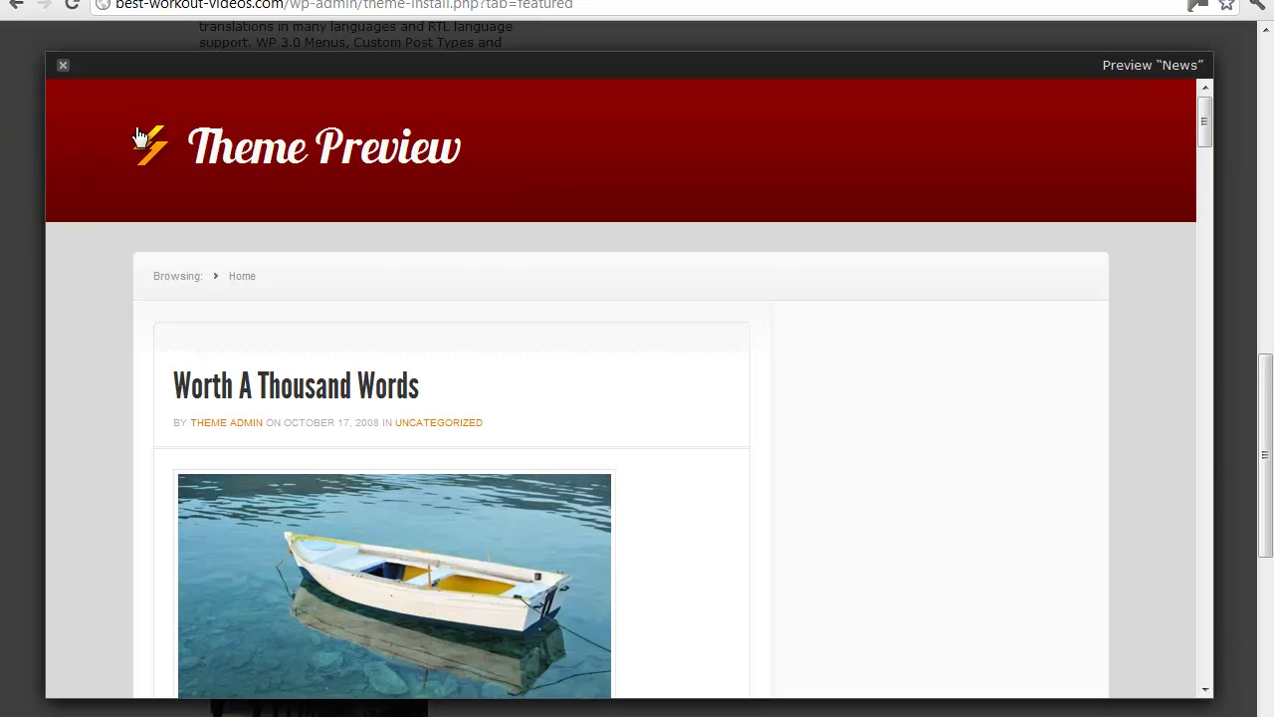
Close the News preview, then preview the Easel theme and close it too.
click(63, 67)
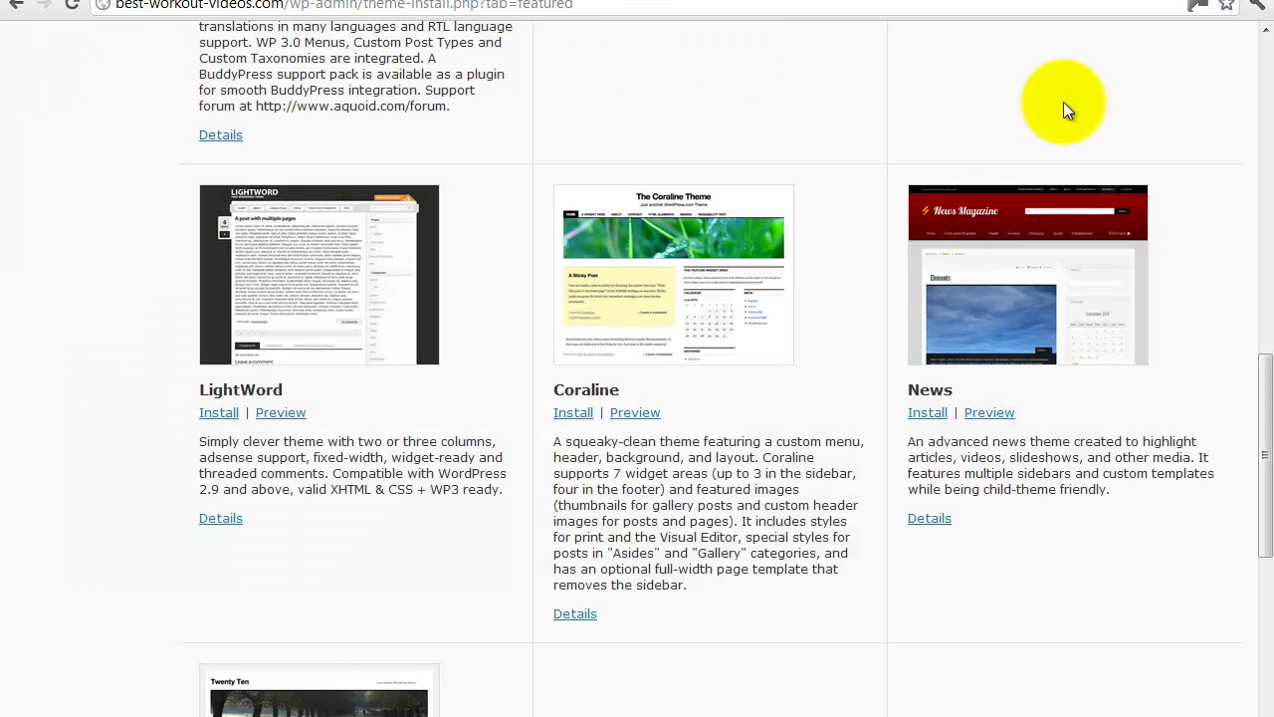
drag(1268, 423, 1252, 128)
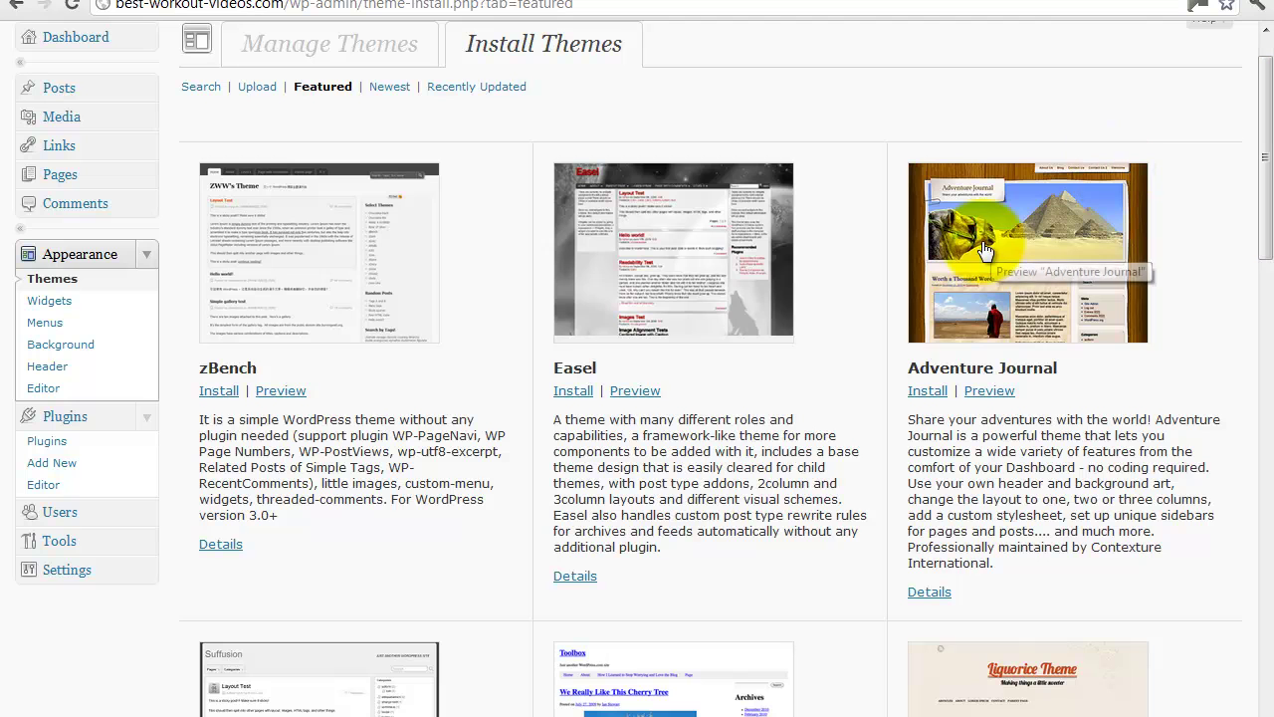
click(629, 390)
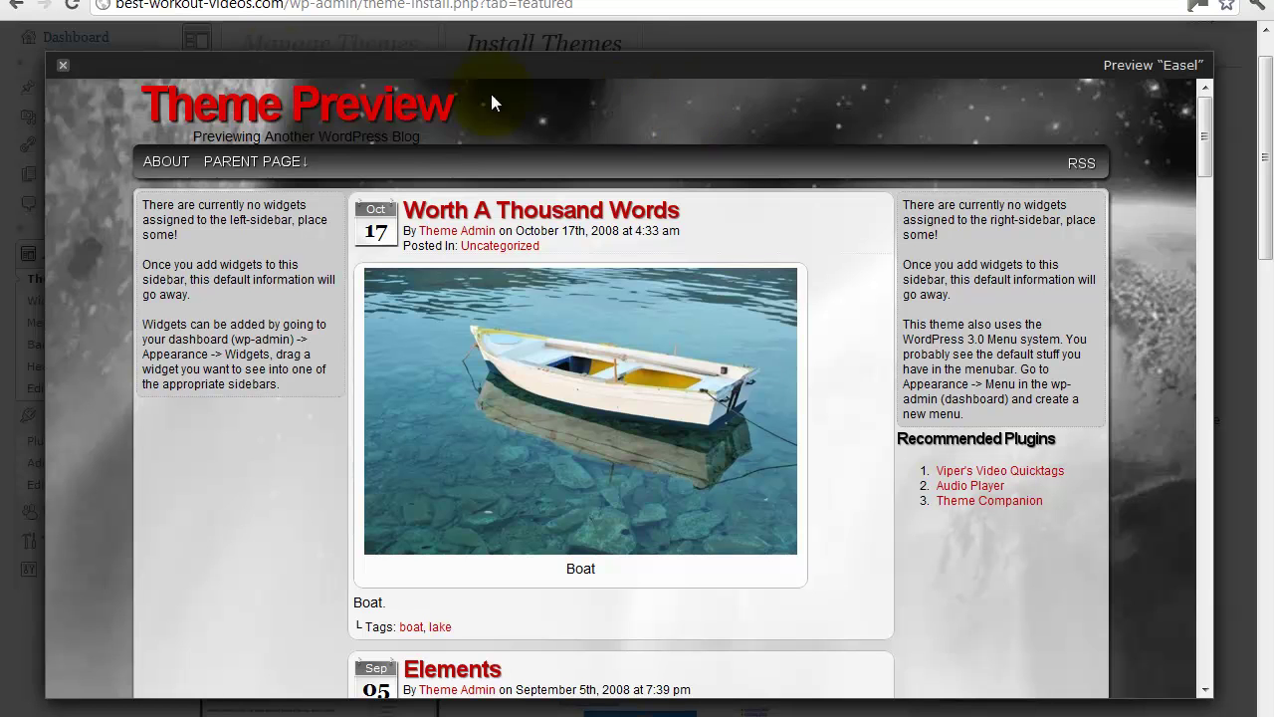
click(62, 68)
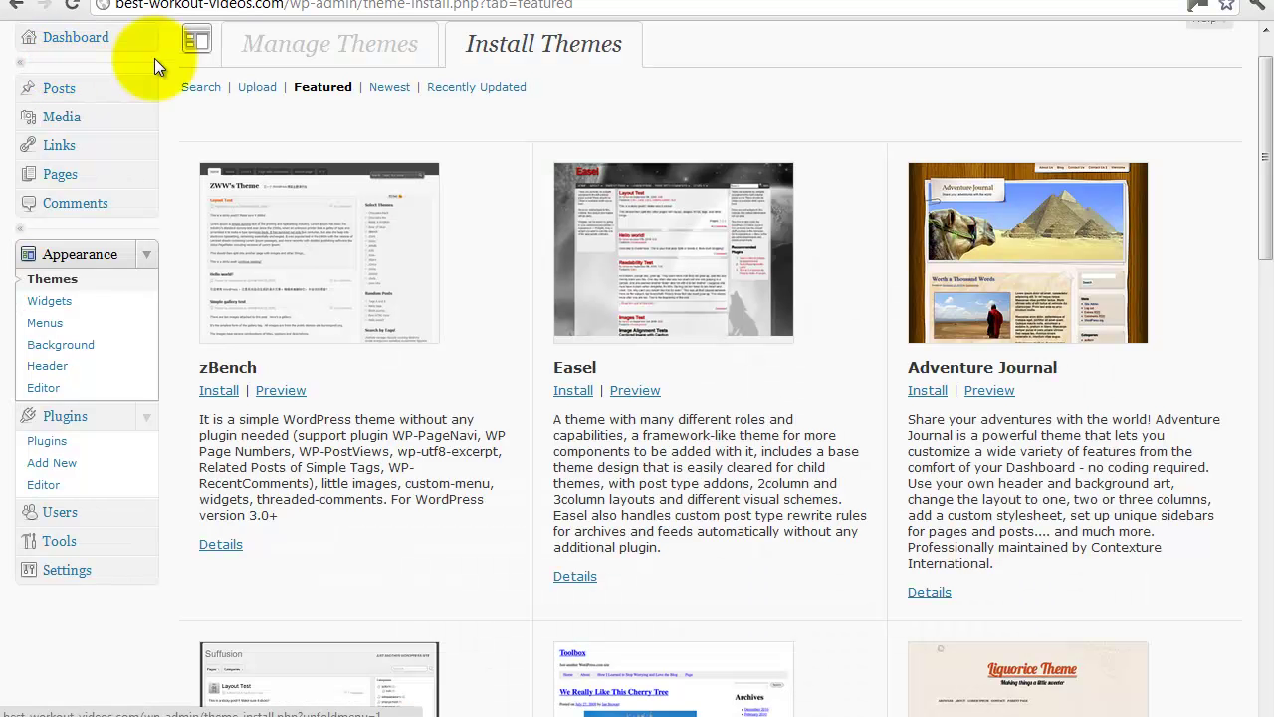
List recently updated themes and preview Fresh Ink Magazine from the results.
click(200, 88)
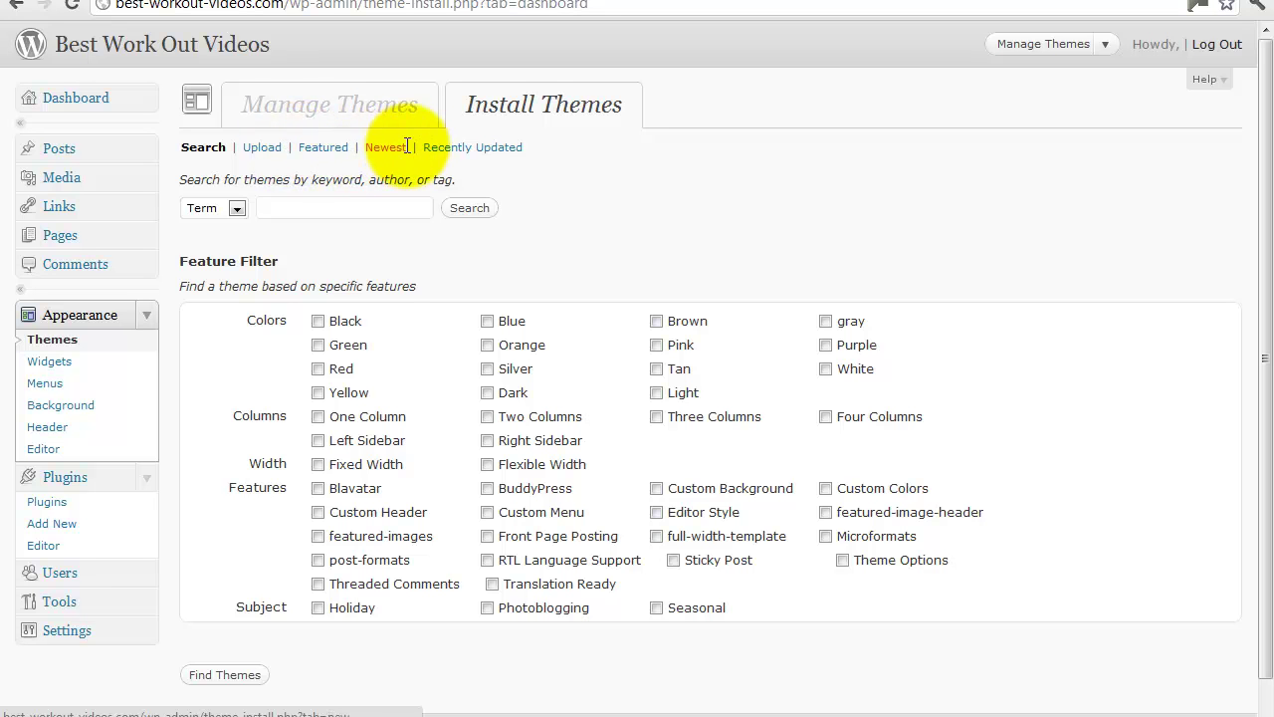
click(444, 156)
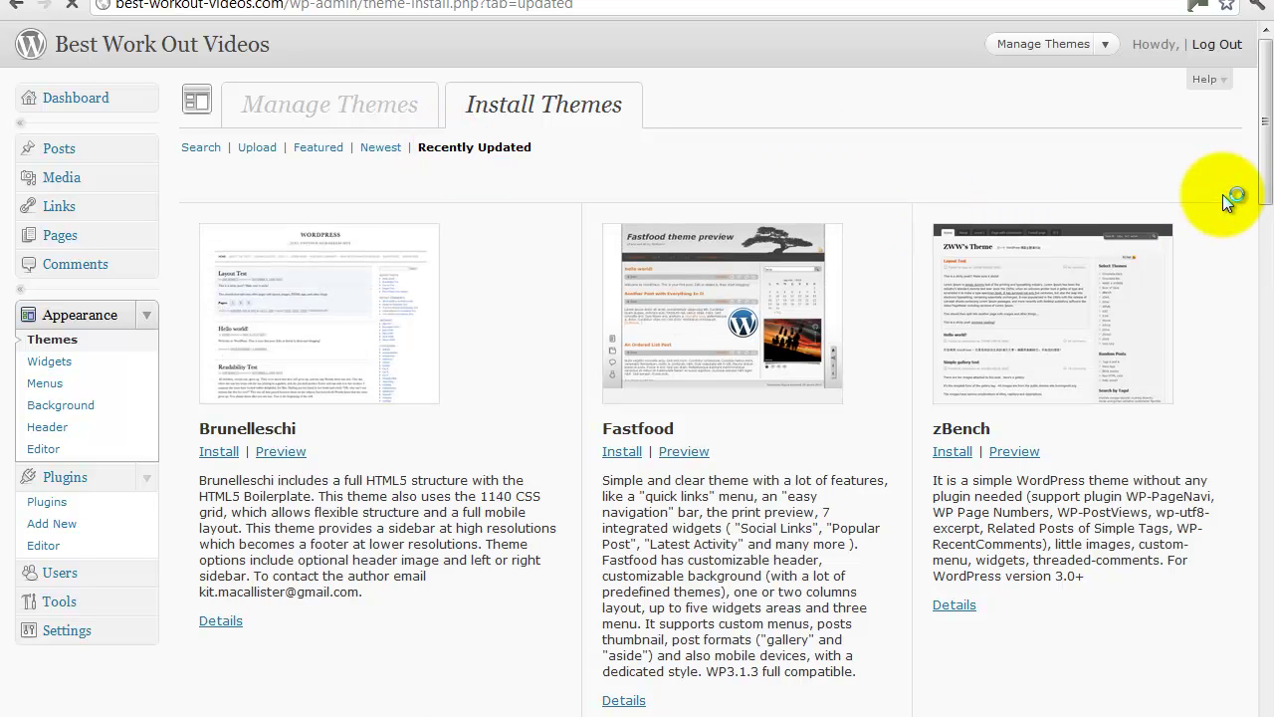
scroll(1259, 231, down, 1)
scroll(1260, 231, down, 5)
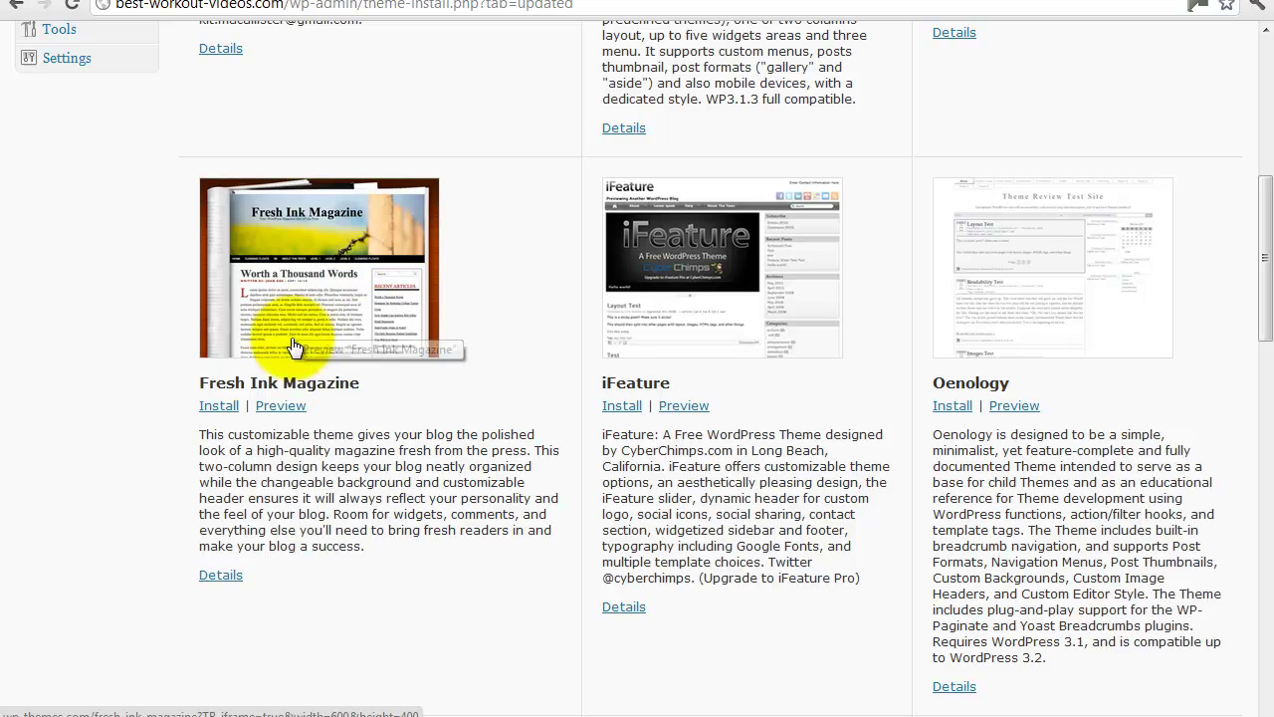
click(265, 407)
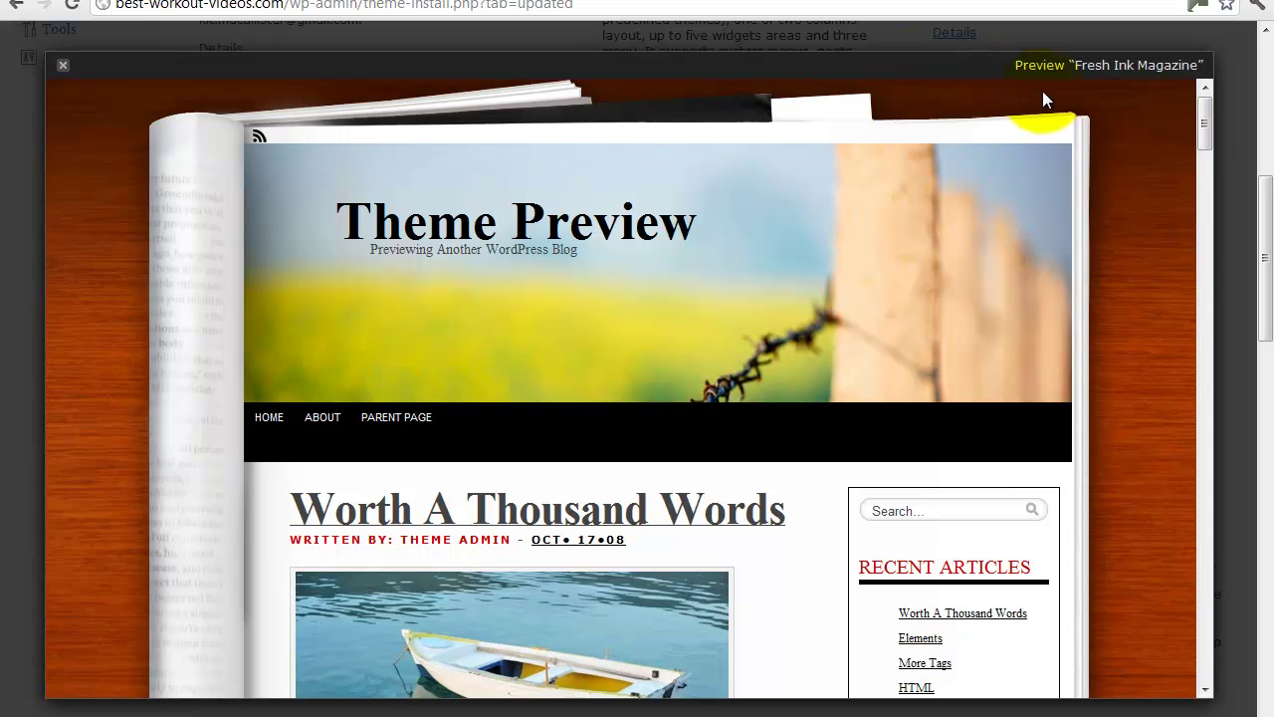
drag(1203, 116, 1201, 68)
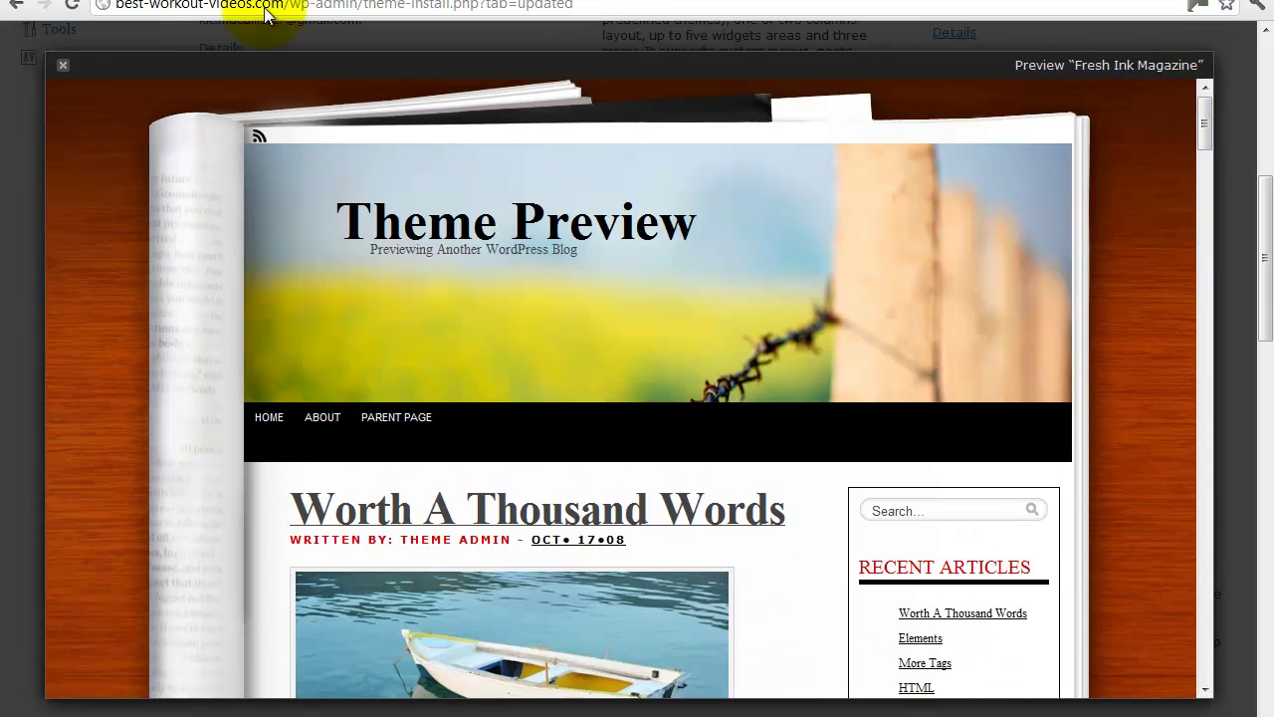
Install Fresh Ink Magazine 1.05 and check its preview with the site's content.
click(62, 71)
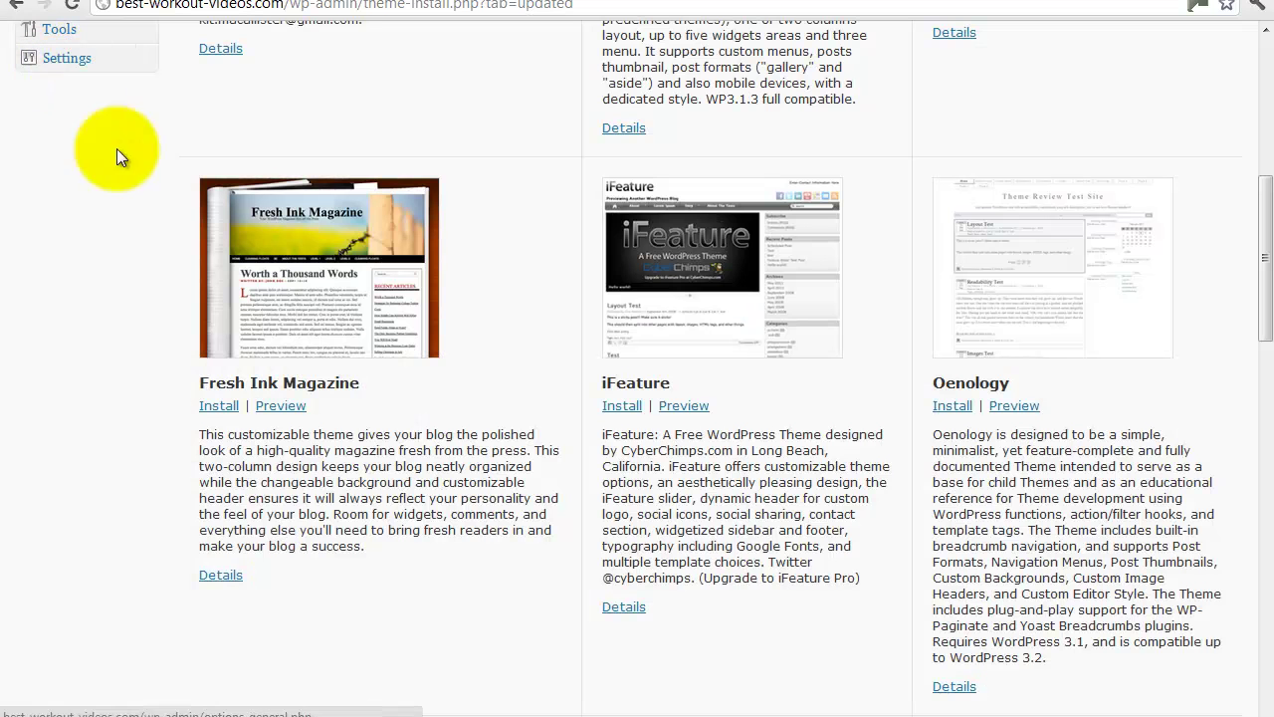
click(218, 406)
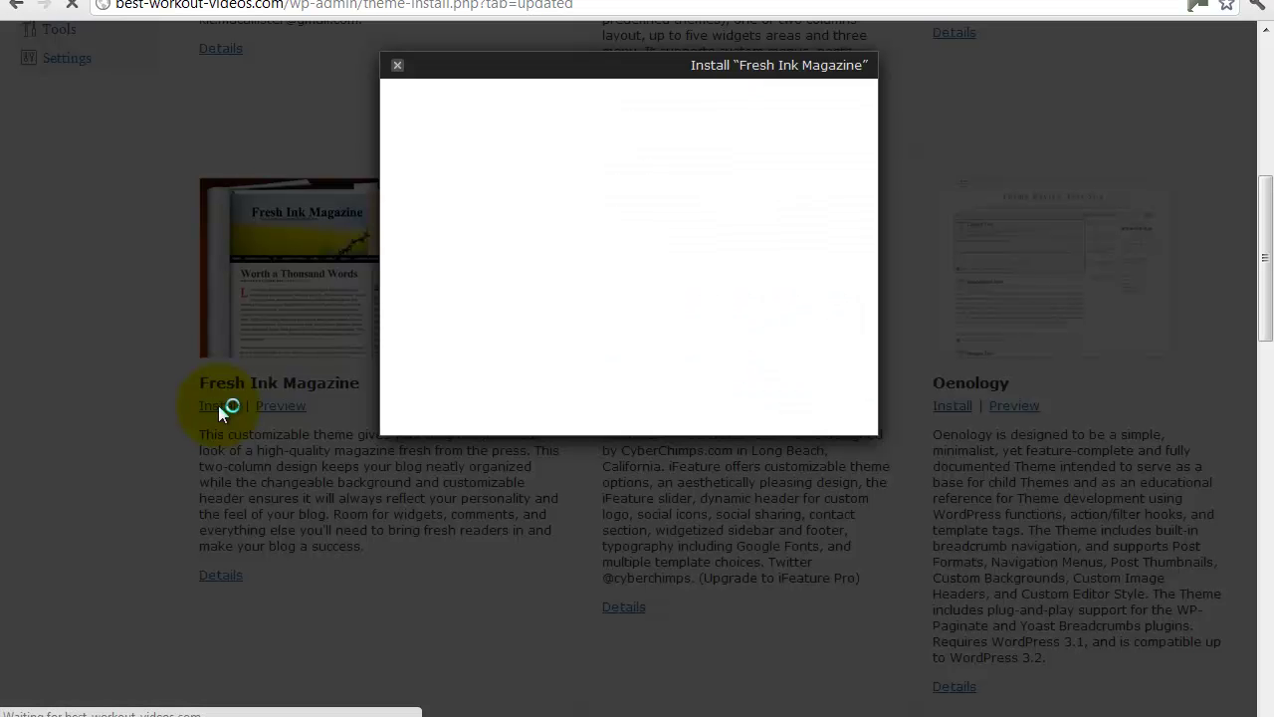
click(801, 388)
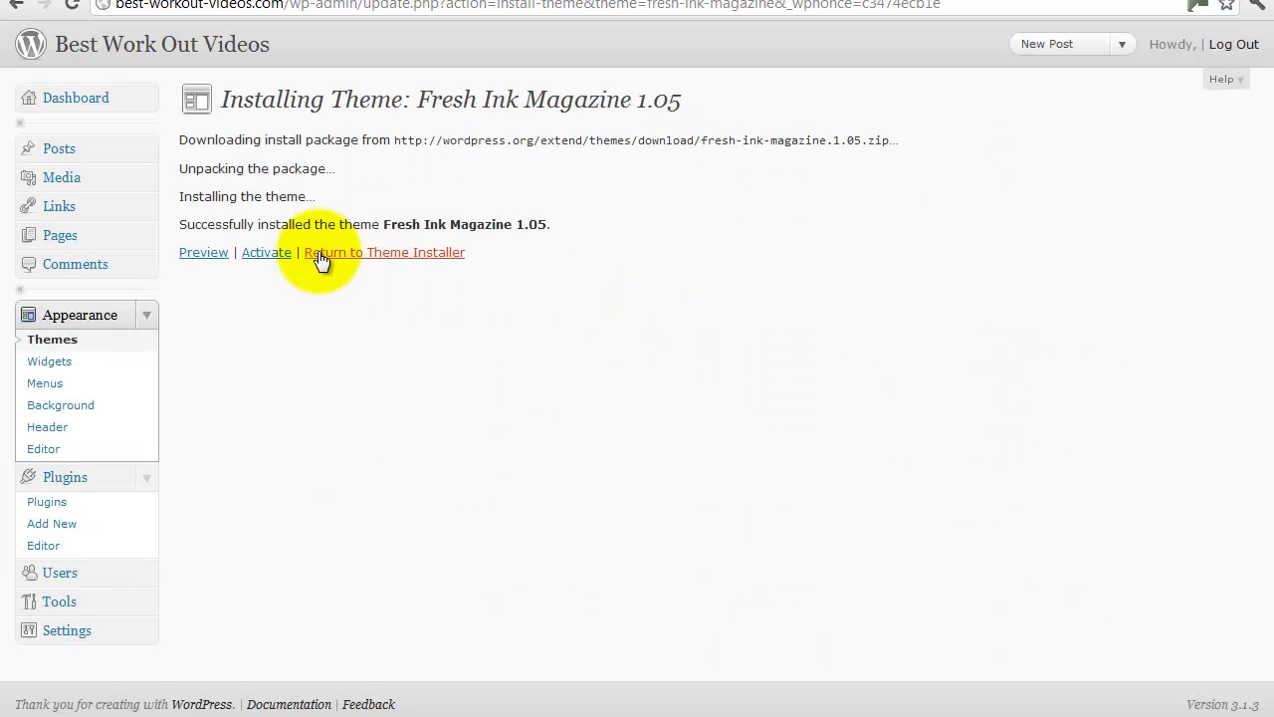
click(207, 260)
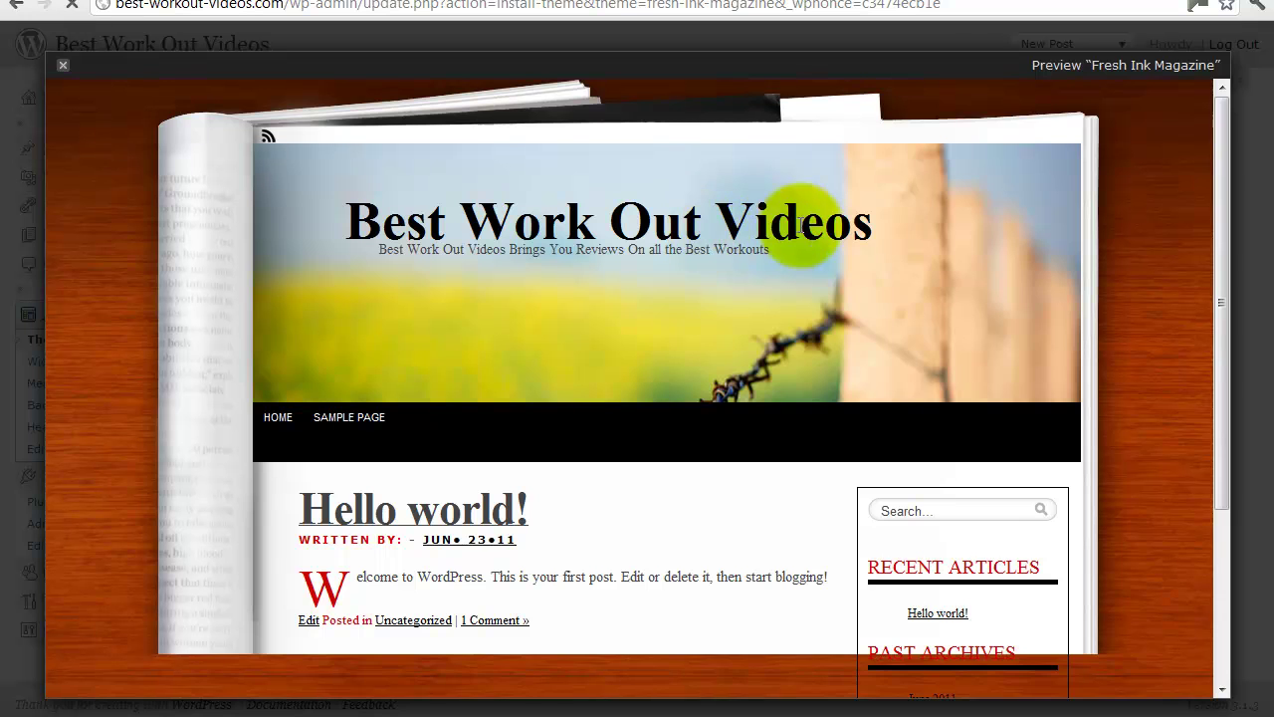
click(65, 69)
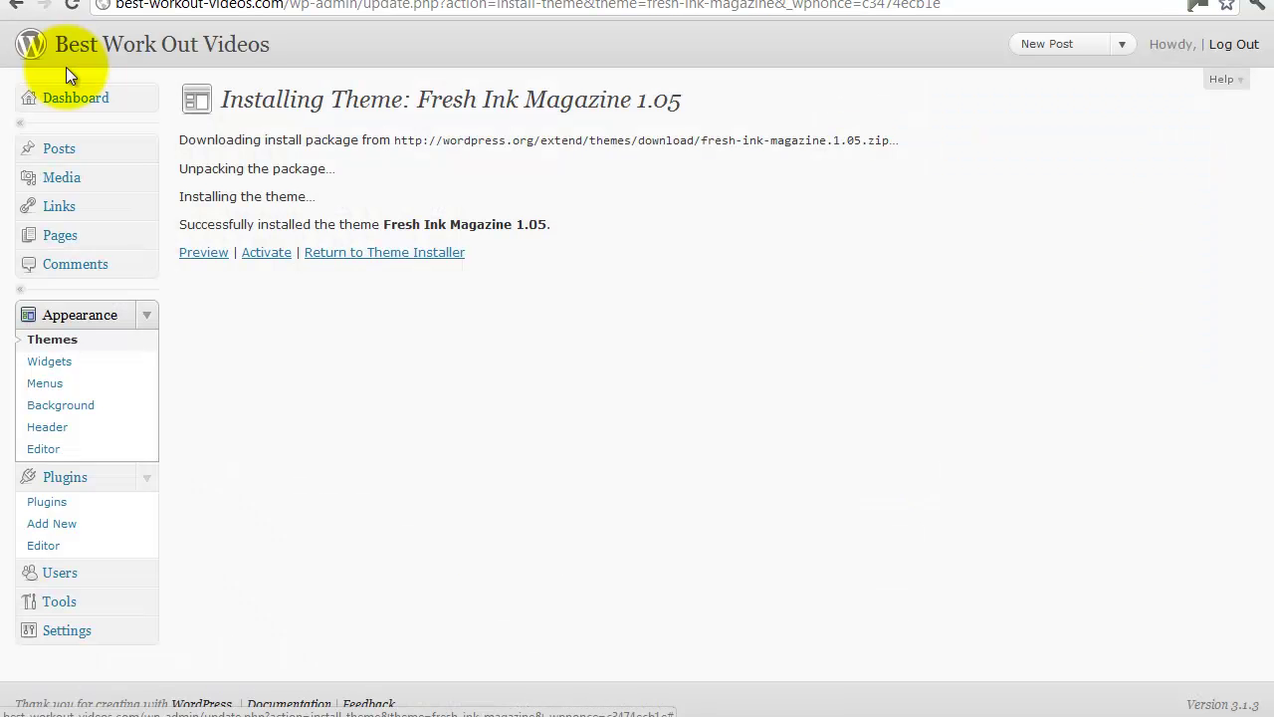
Activate Fresh Ink Magazine and reload the live site to see its magazine layout.
click(267, 254)
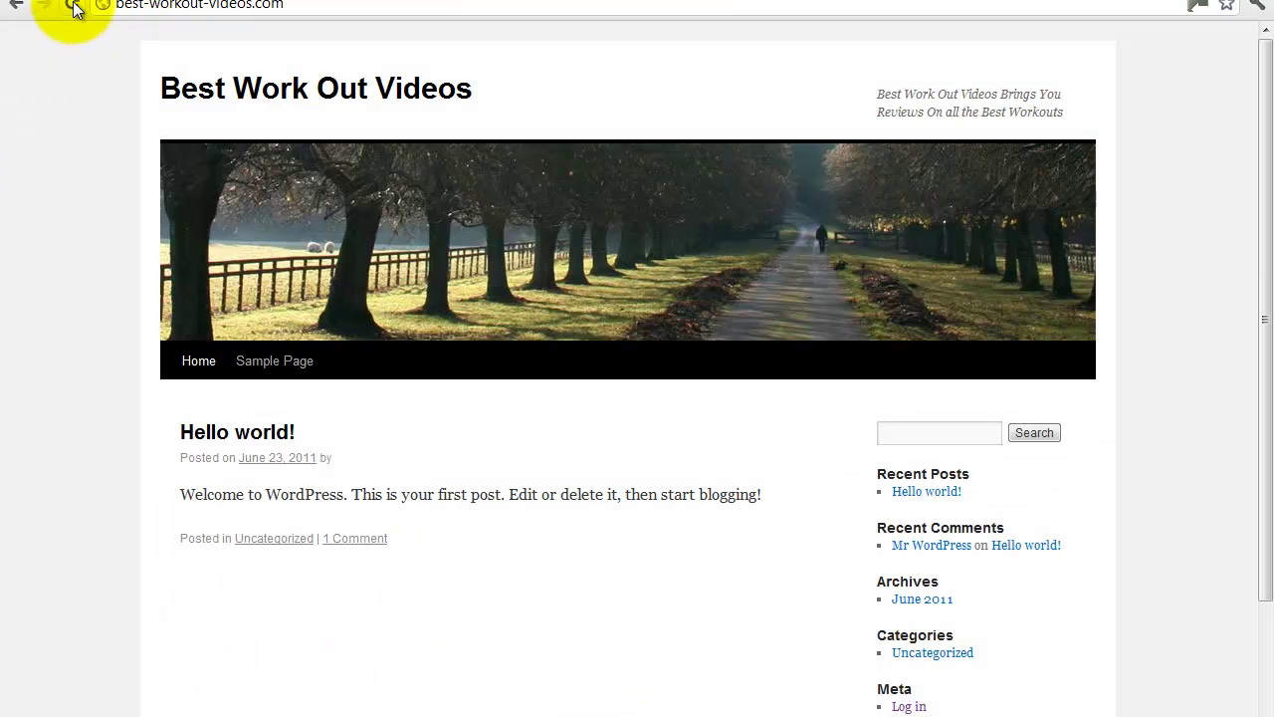
click(76, 8)
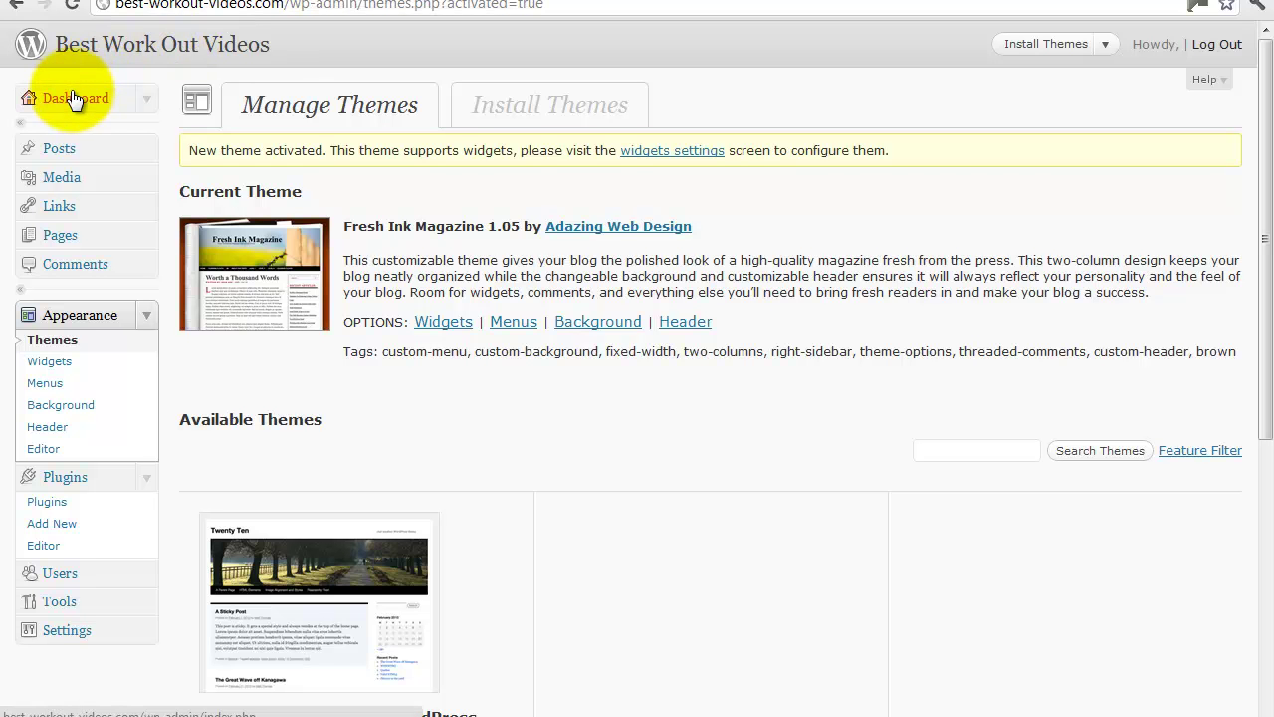
Return to the admin Dashboard to check the Fresh Ink Magazine theme and WordPress 3.1.3.
click(75, 99)
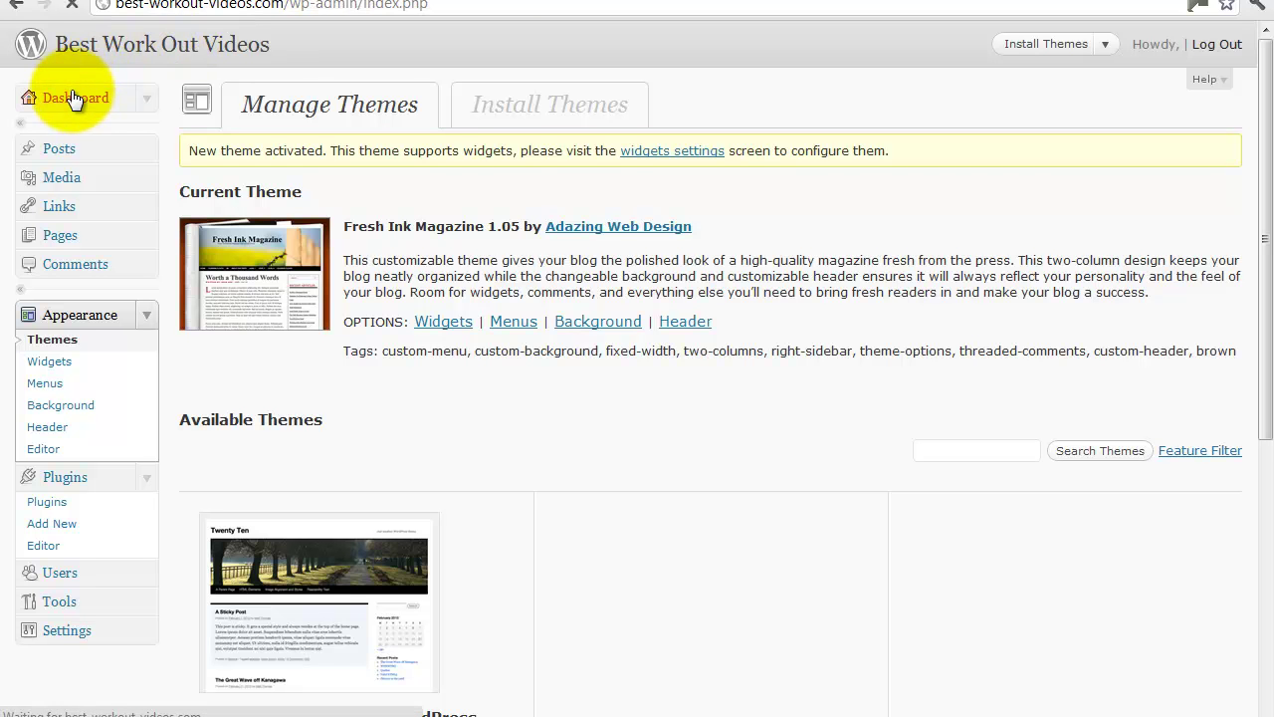